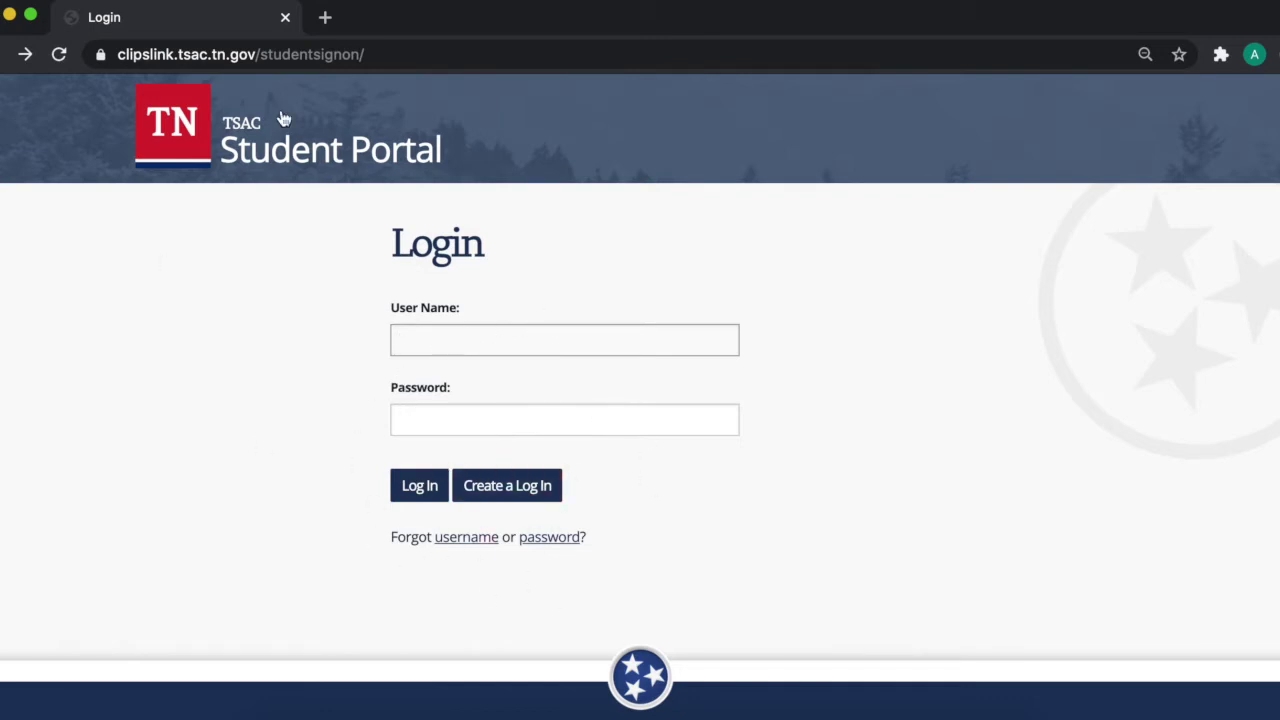
# Step: Open the new-account registration form and enter the chosen user name
pyautogui.click(511, 487)
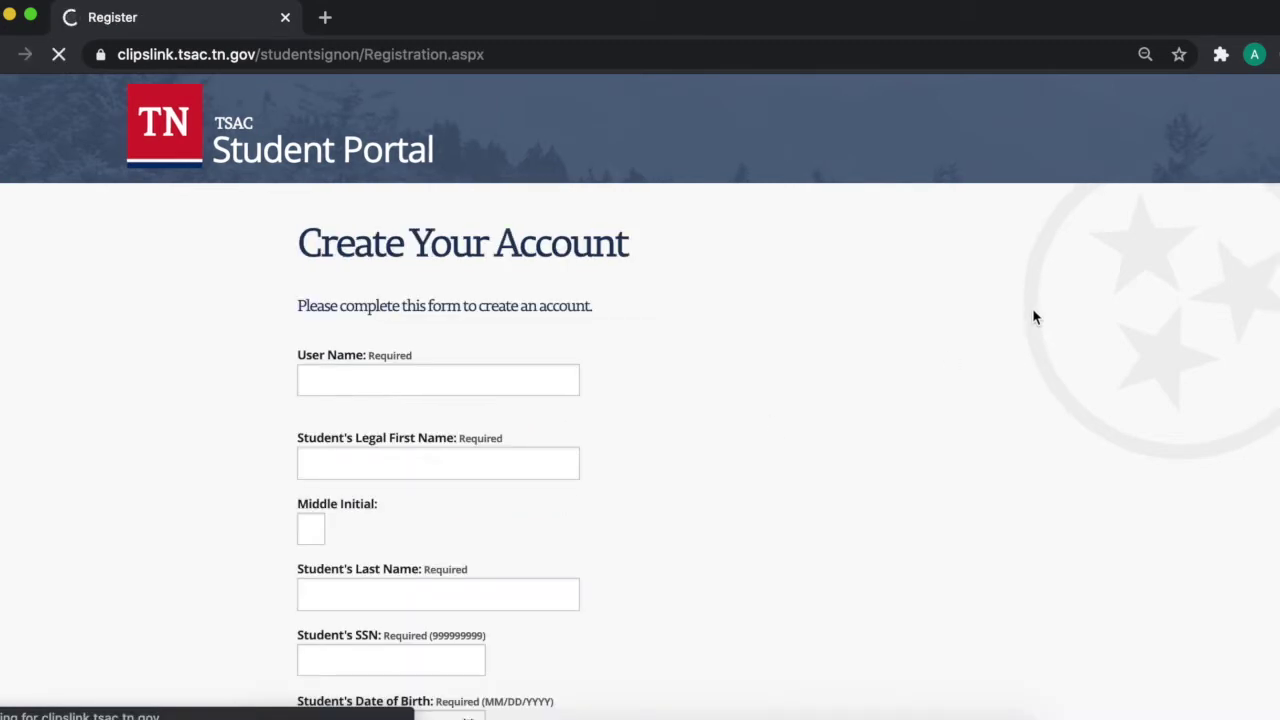
pyautogui.scroll(-1, 1034, 316)
pyautogui.scroll(-5, 1034, 316)
pyautogui.scroll(3, 1036, 300)
pyautogui.scroll(3, 520, 286)
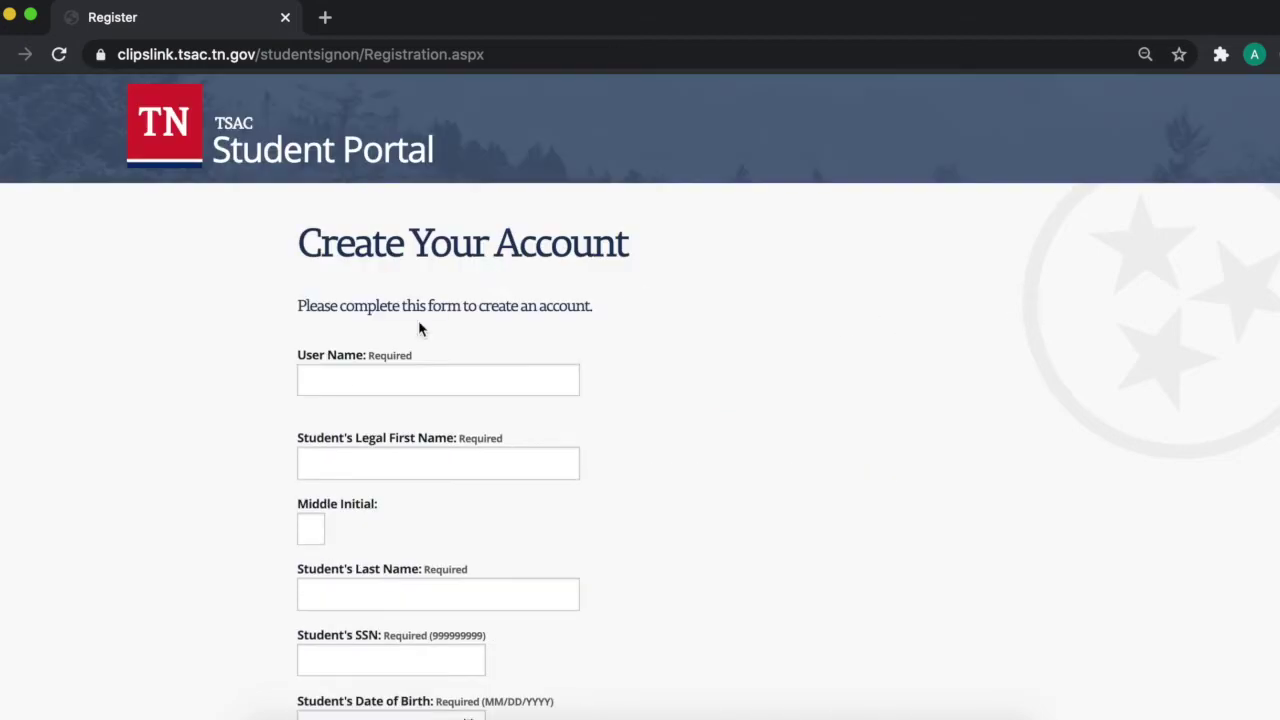
pyautogui.click(362, 374)
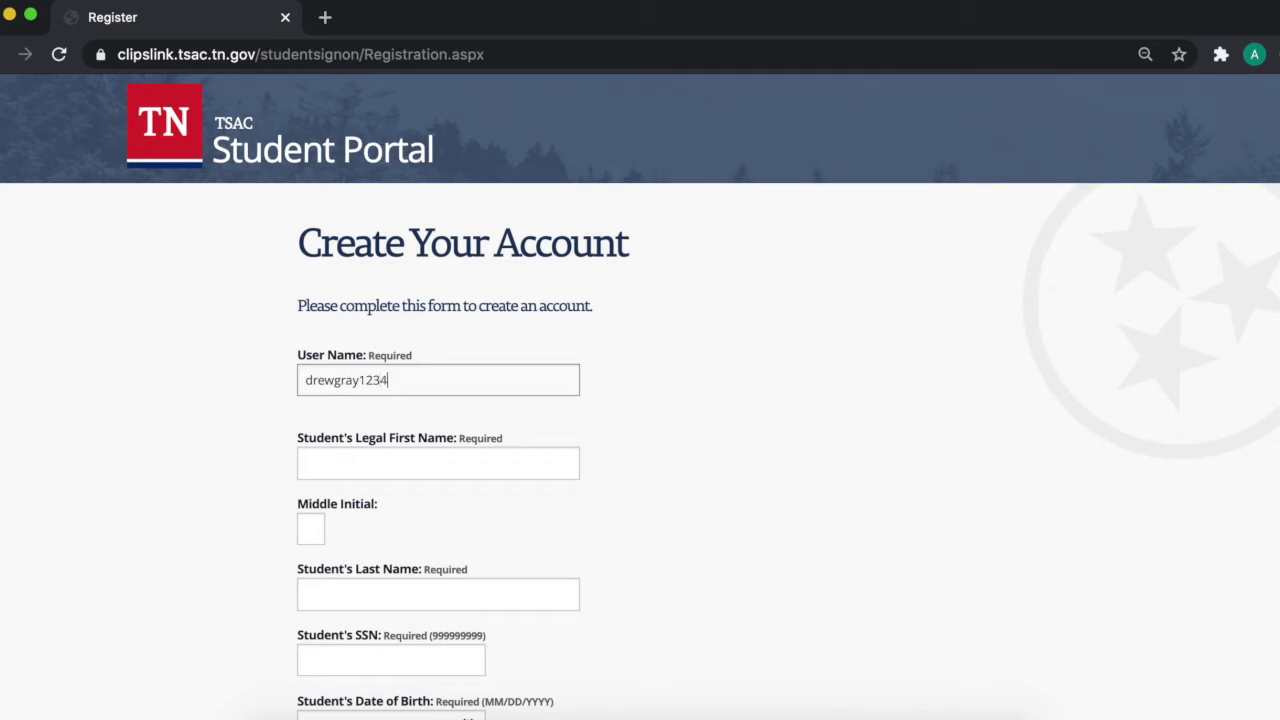
# Step: Enter the student's first name, middle initial, last name and SSN
pyautogui.click(368, 468)
pyautogui.click(308, 530)
pyautogui.write('C')
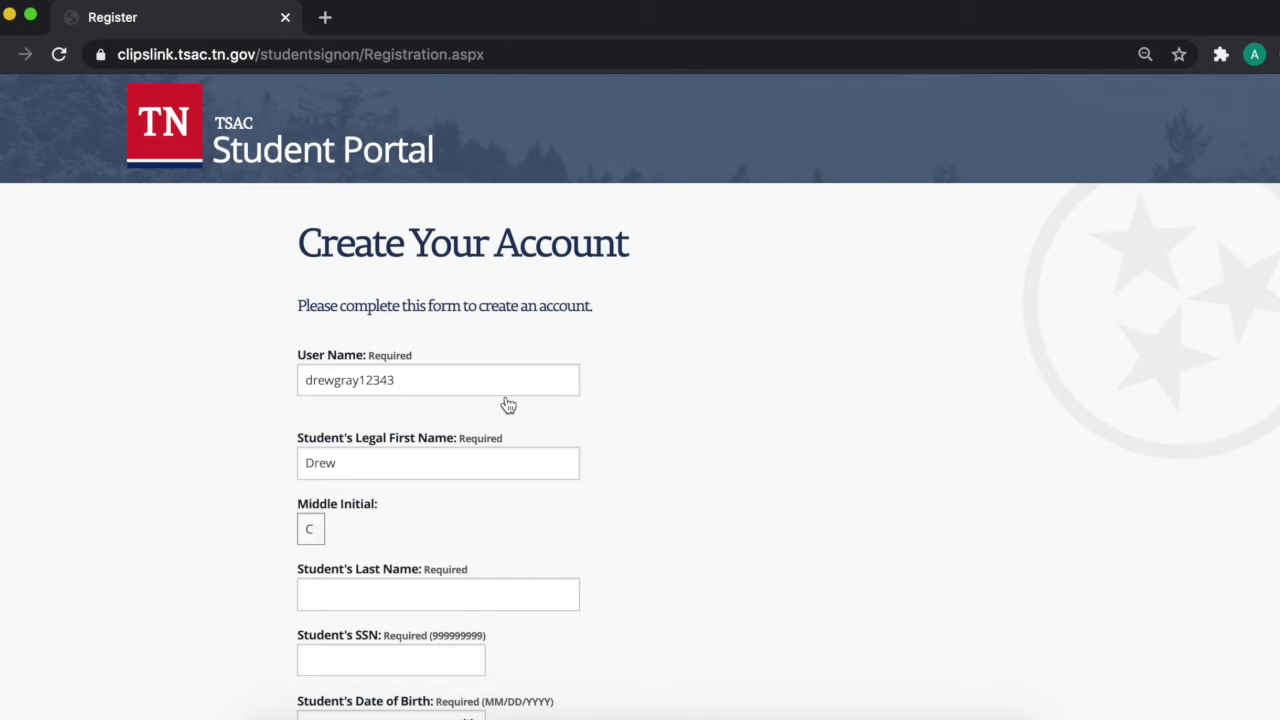
pyautogui.hotkey('shift', 'Tab')
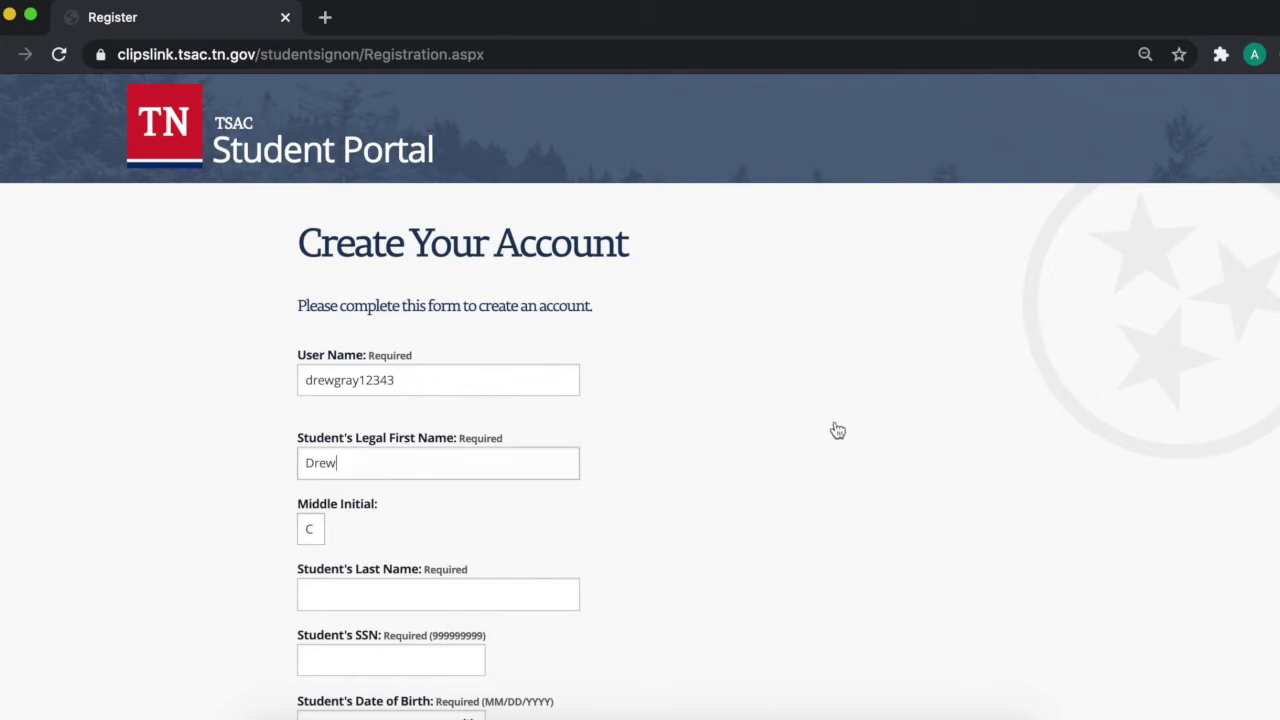
pyautogui.click(506, 591)
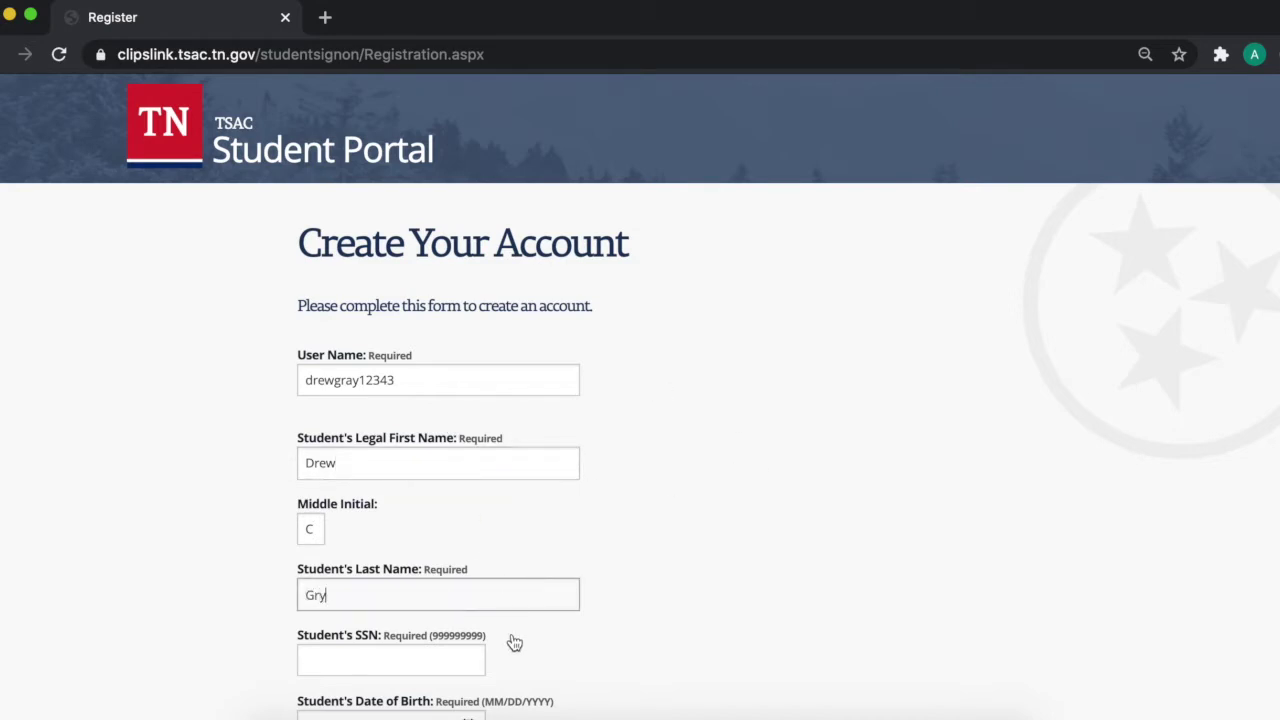
pyautogui.click(468, 663)
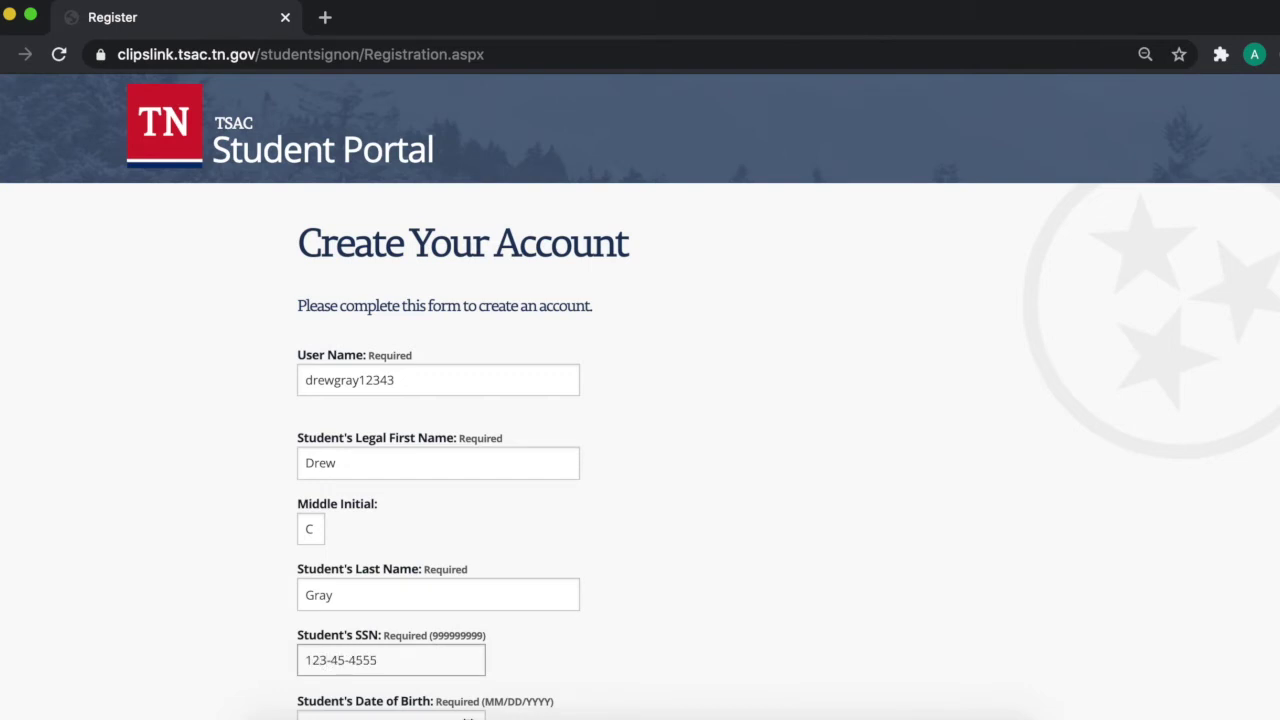
# Step: Fill in the student's date of birth, e-mail address with confirmation, and phone number
pyautogui.scroll(-8, 954, 514)
pyautogui.click(316, 333)
pyautogui.click(347, 393)
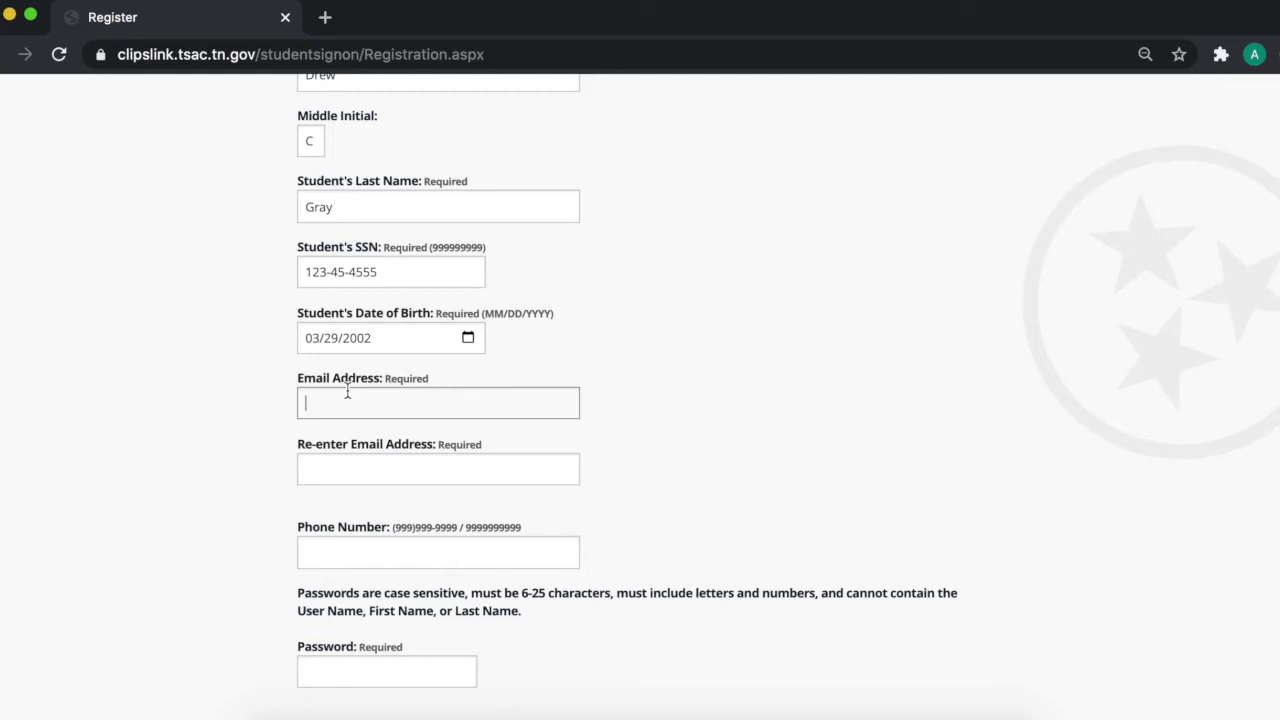
pyautogui.press('Tab')
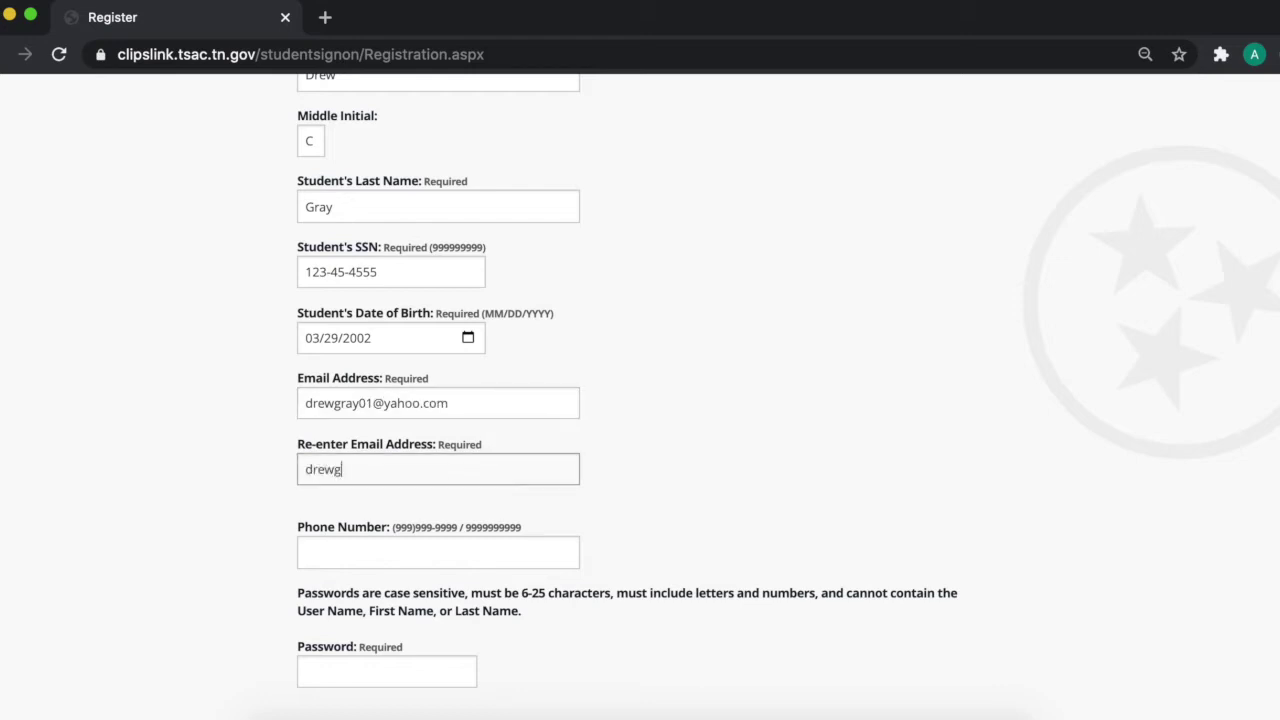
pyautogui.scroll(-1, 366, 520)
pyautogui.click(370, 543)
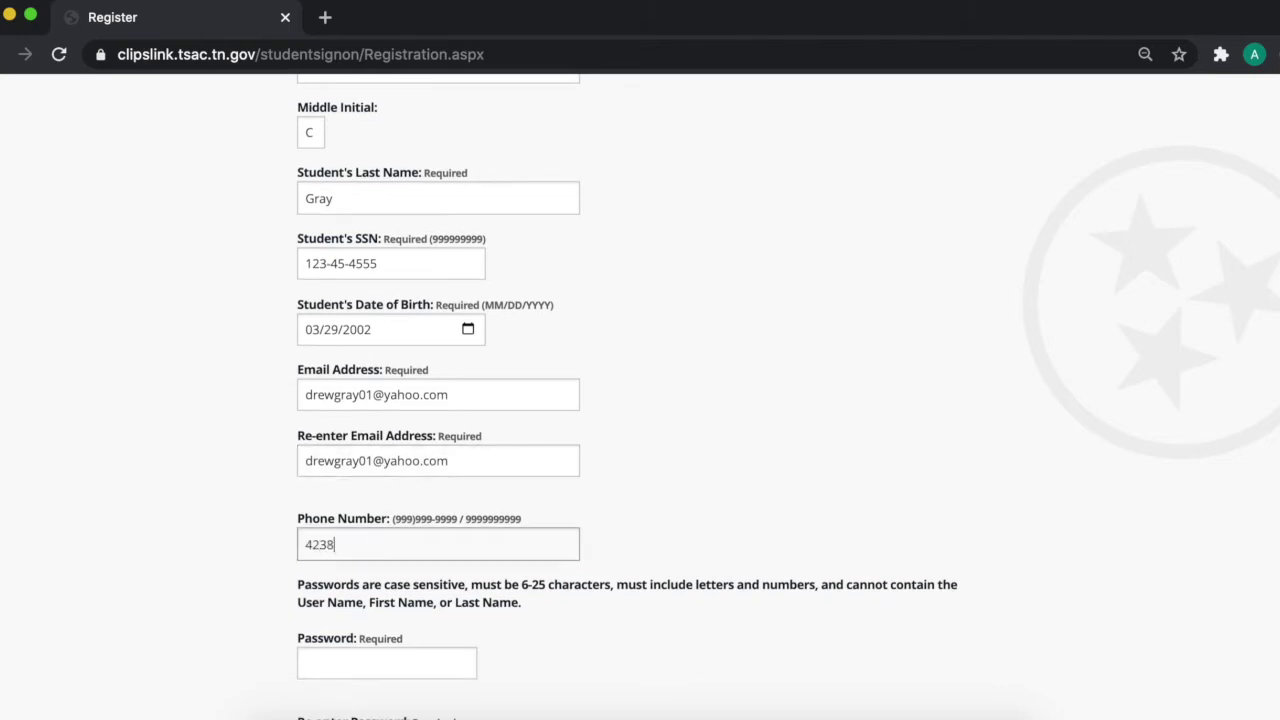
# Step: Enter the account password and re-enter it to confirm
pyautogui.scroll(-2, 407, 612)
pyautogui.scroll(-2, 407, 620)
pyautogui.click(410, 545)
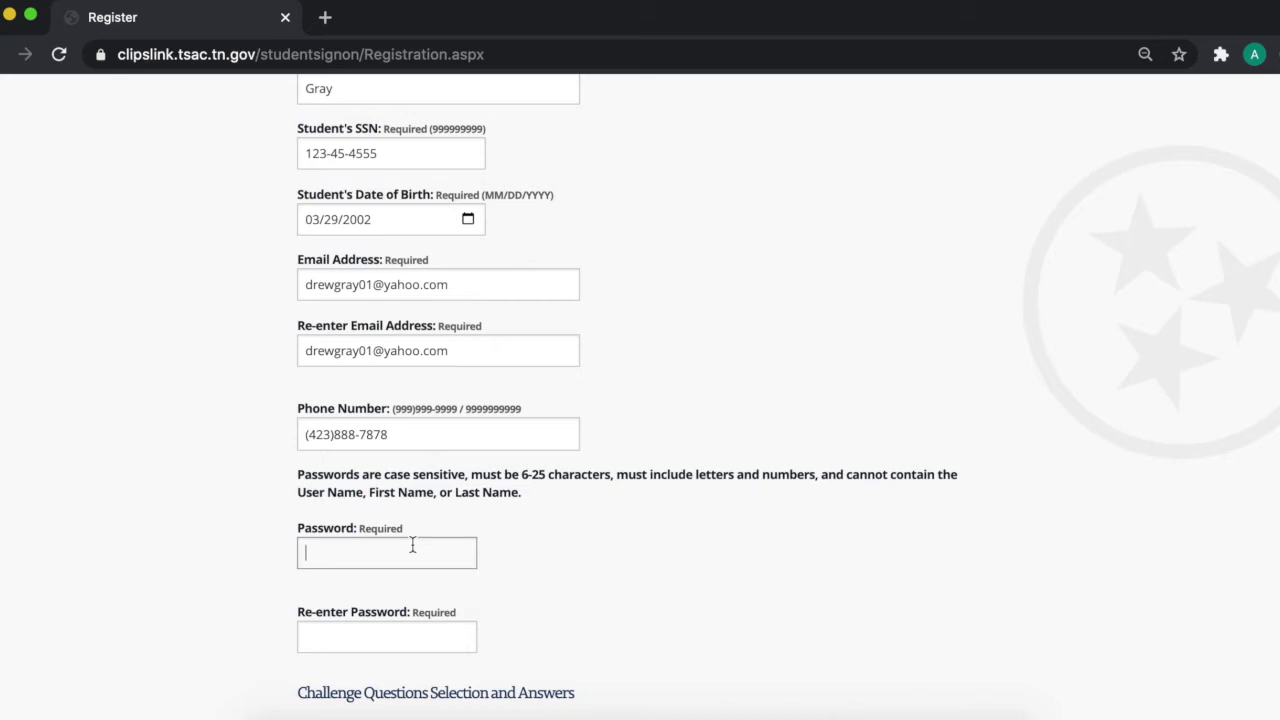
pyautogui.click(412, 545)
pyautogui.write('••••')
pyautogui.press('BackSpace')
pyautogui.press('BackSpace')
pyautogui.press('BackSpace')
pyautogui.write('•')
pyautogui.press('BackSpace')
pyautogui.write('••••••••••')
pyautogui.click(371, 622)
pyautogui.write('••••••••••')
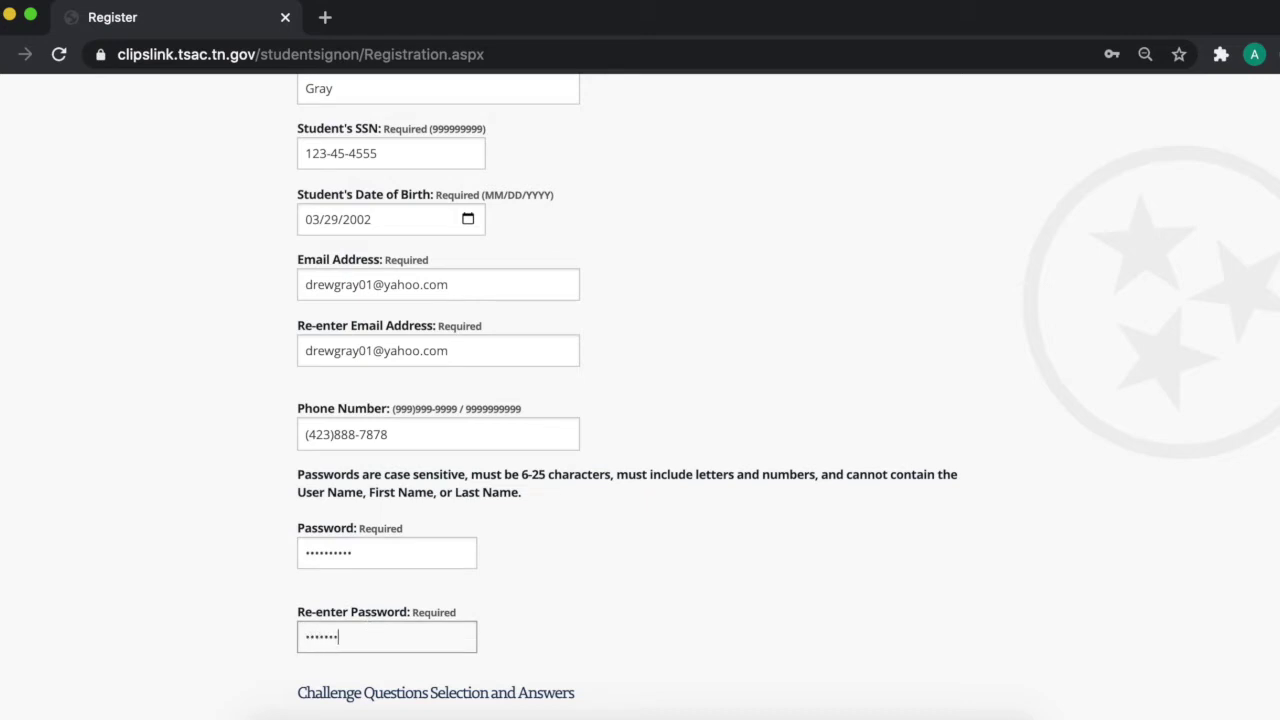
pyautogui.scroll(-1, 420, 510)
# Step: Set challenge question 1 to the oldest cousin's name and enter its answer
pyautogui.scroll(-5, 420, 510)
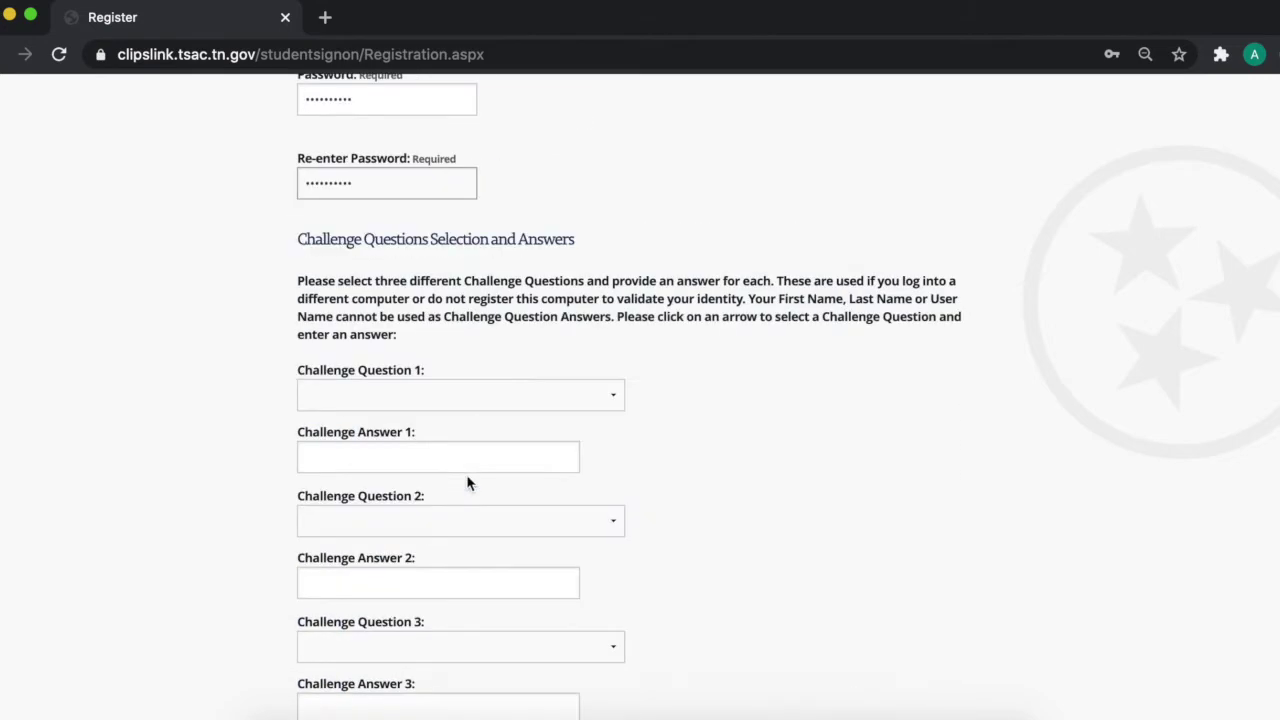
pyautogui.scroll(-1, 437, 265)
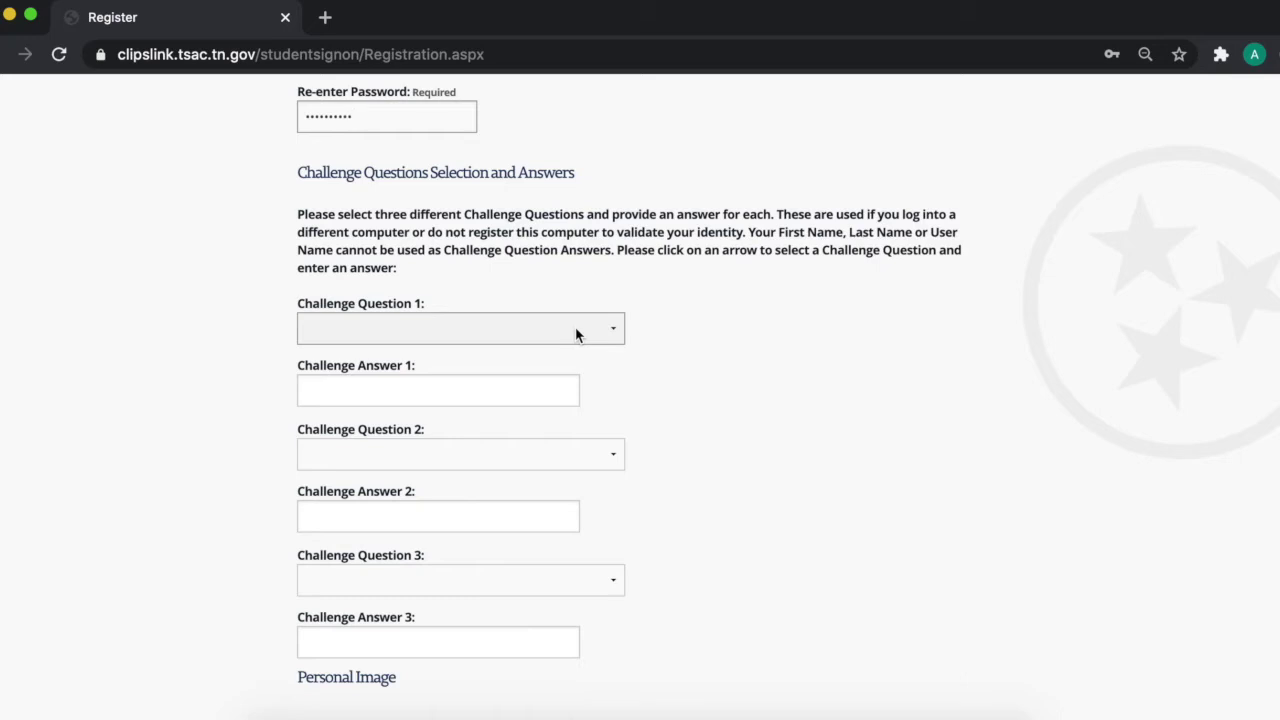
pyautogui.click(392, 390)
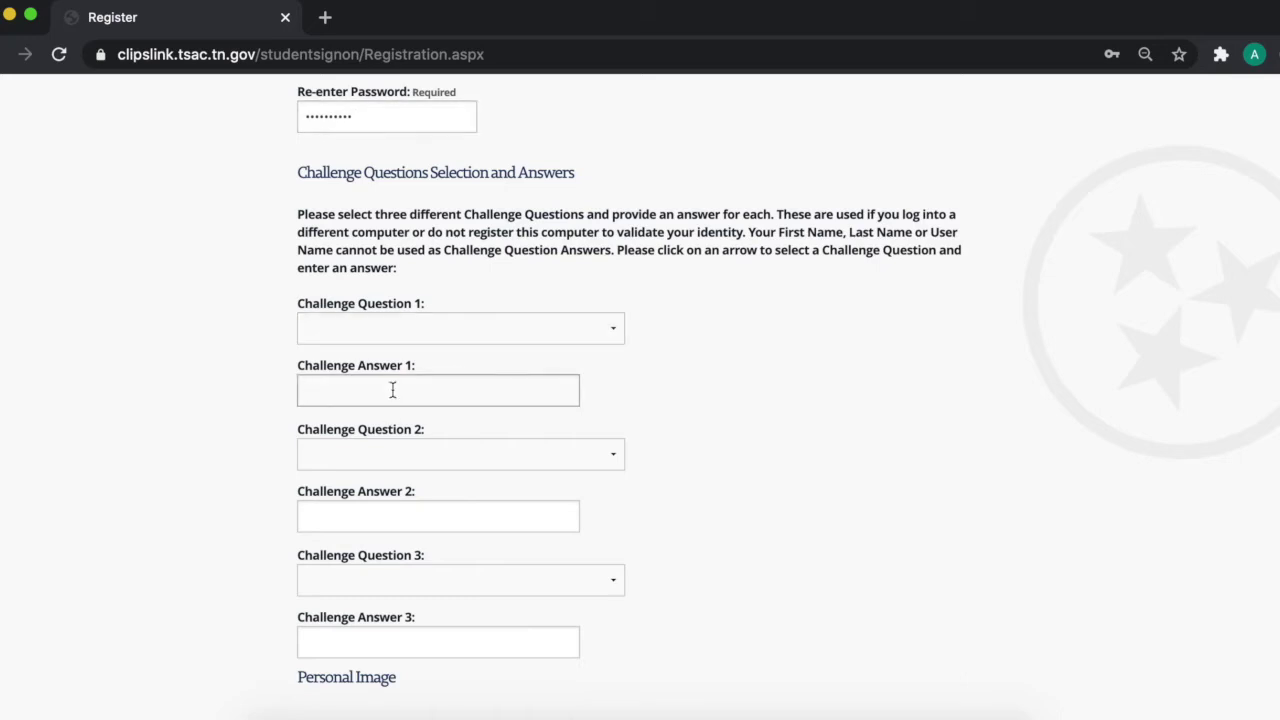
pyautogui.click(431, 340)
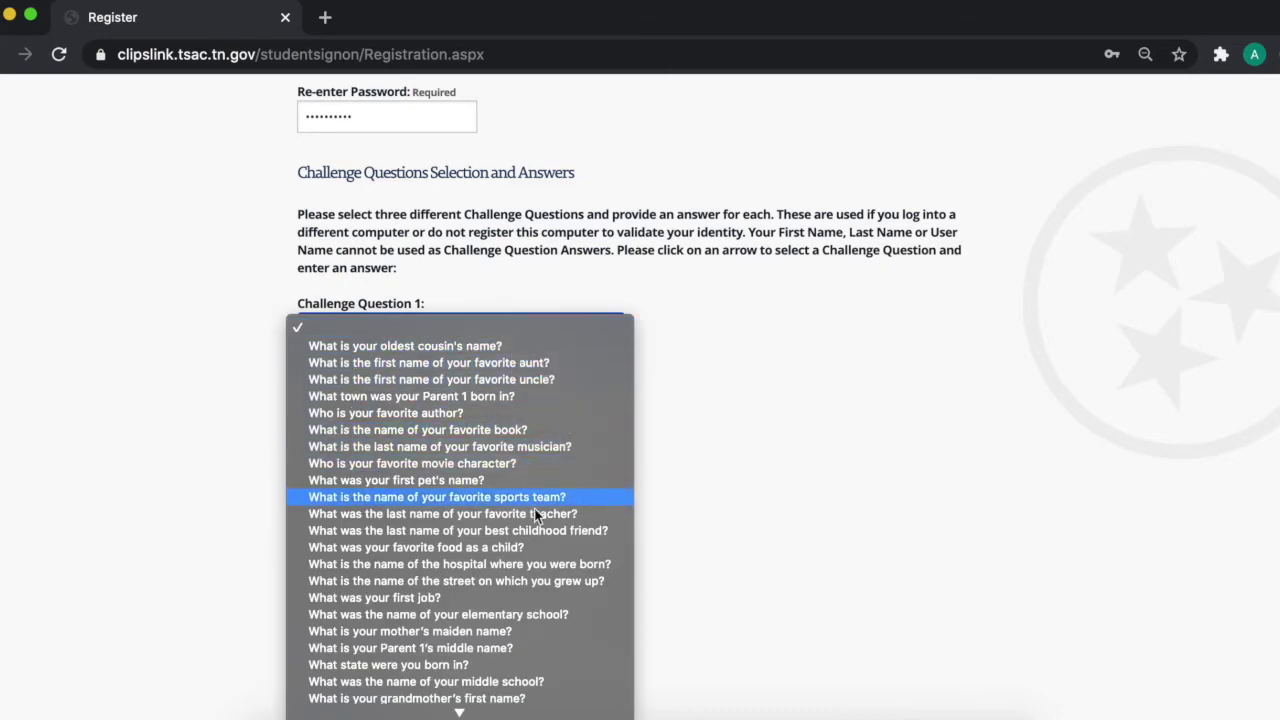
pyautogui.scroll(-2, 554, 600)
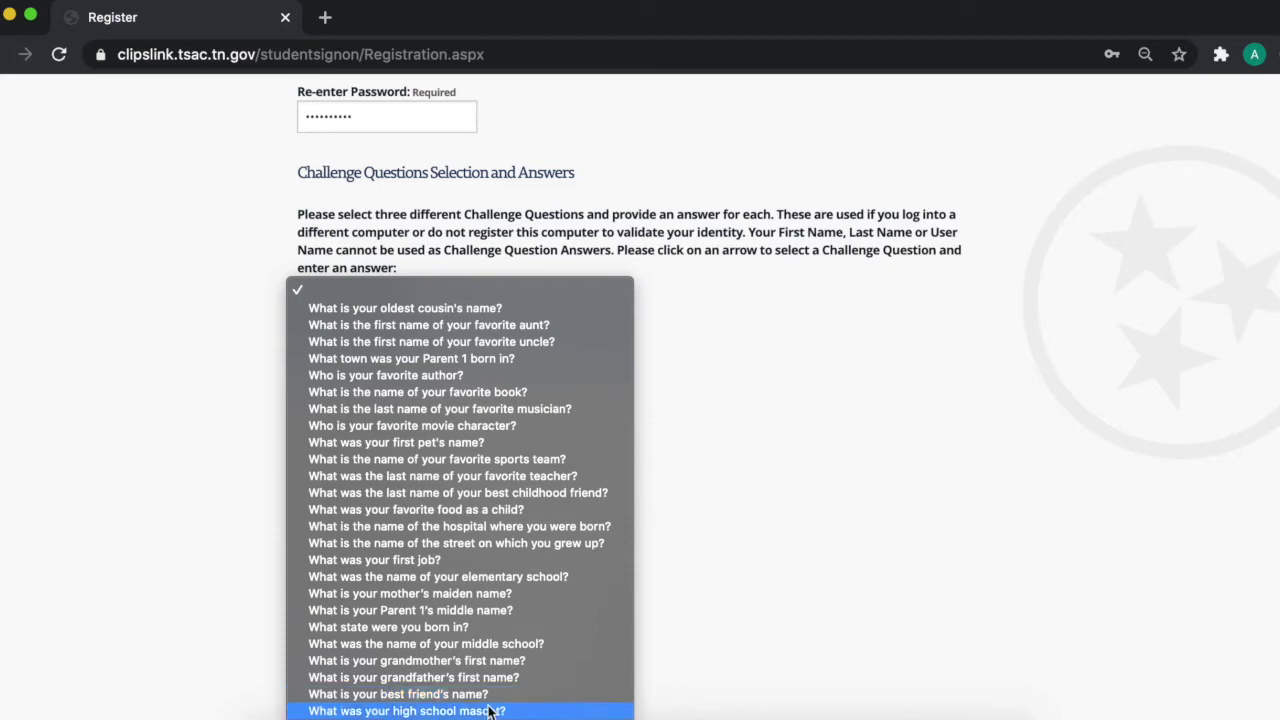
pyautogui.click(559, 316)
pyautogui.click(380, 323)
pyautogui.click(697, 409)
pyautogui.click(394, 390)
# Step: Set challenge question 2 to the street you grew up on and answer it
pyautogui.click(395, 452)
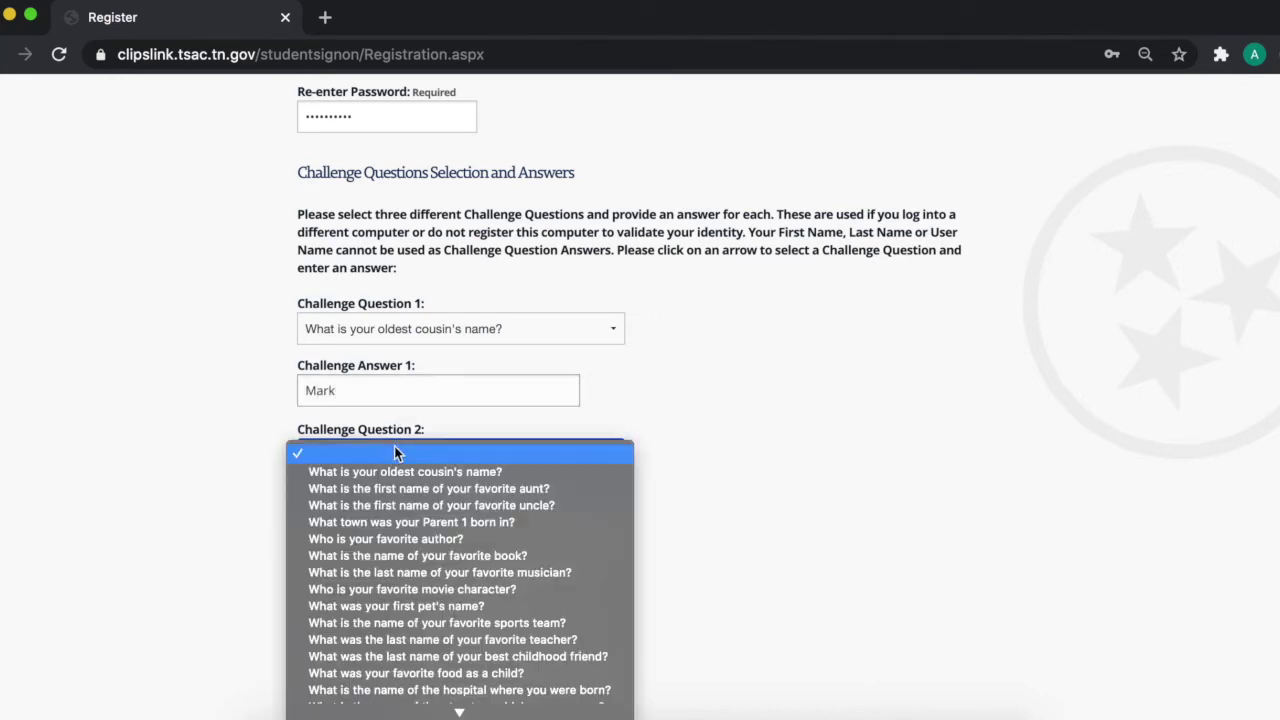
pyautogui.scroll(-5, 600, 550)
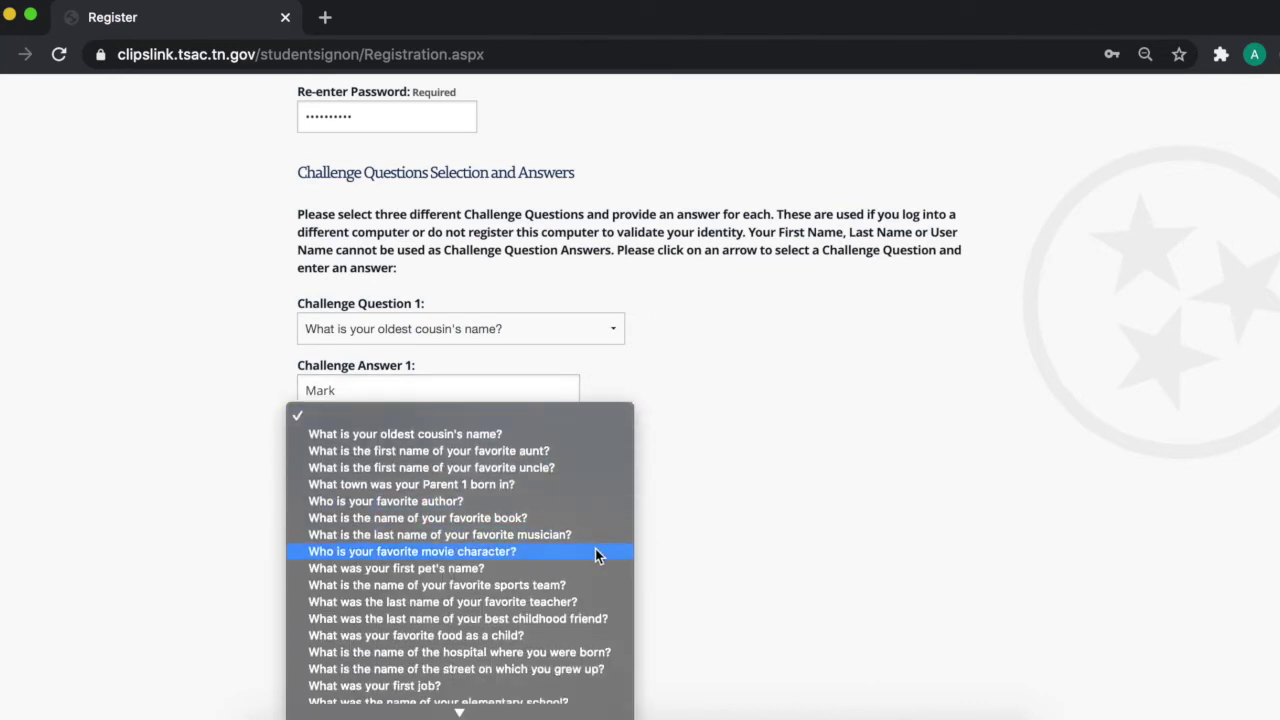
pyautogui.scroll(-1, 583, 577)
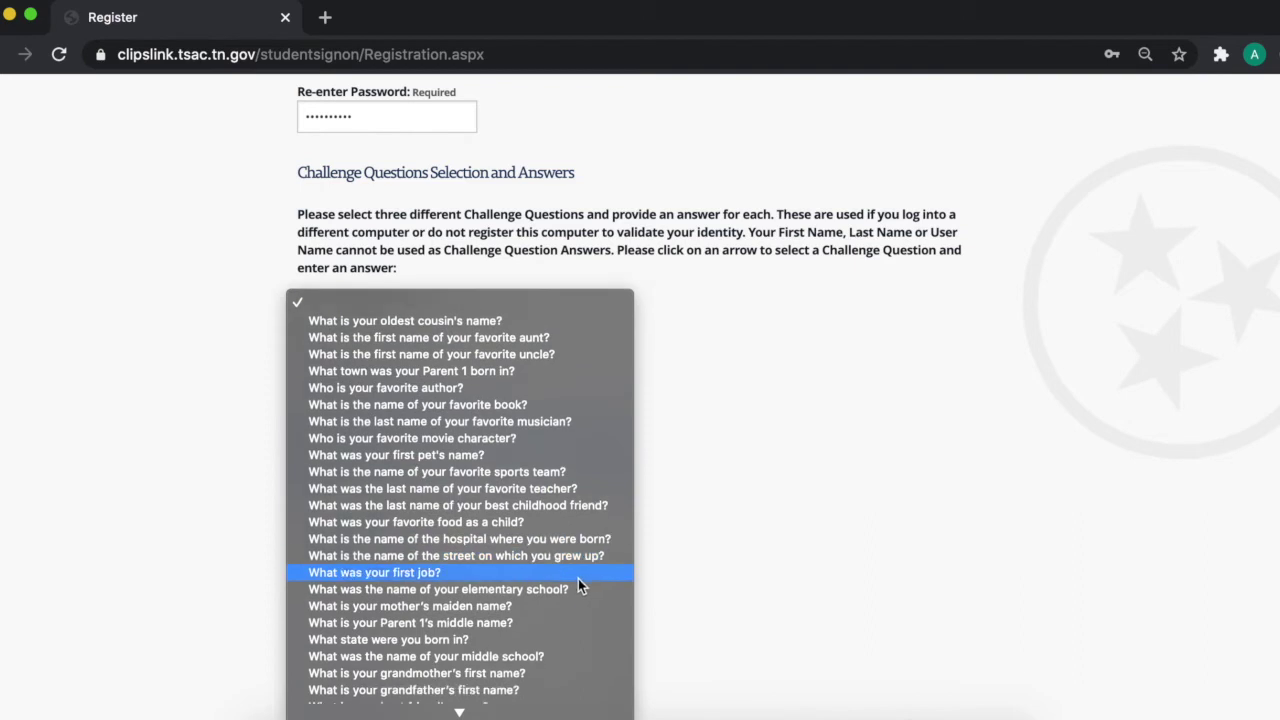
pyautogui.click(575, 562)
pyautogui.click(341, 512)
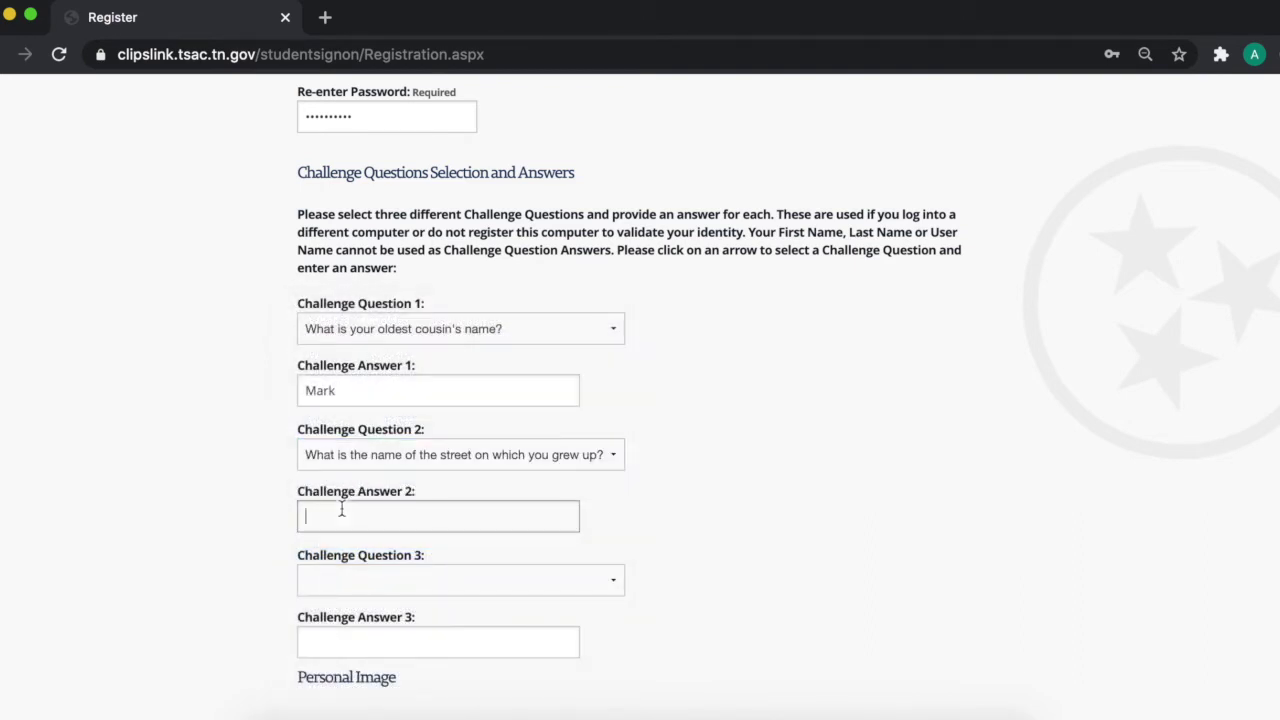
# Step: Set challenge question 3 to the state you were born in and answer it
pyautogui.click(452, 581)
pyautogui.scroll(-5, 578, 600)
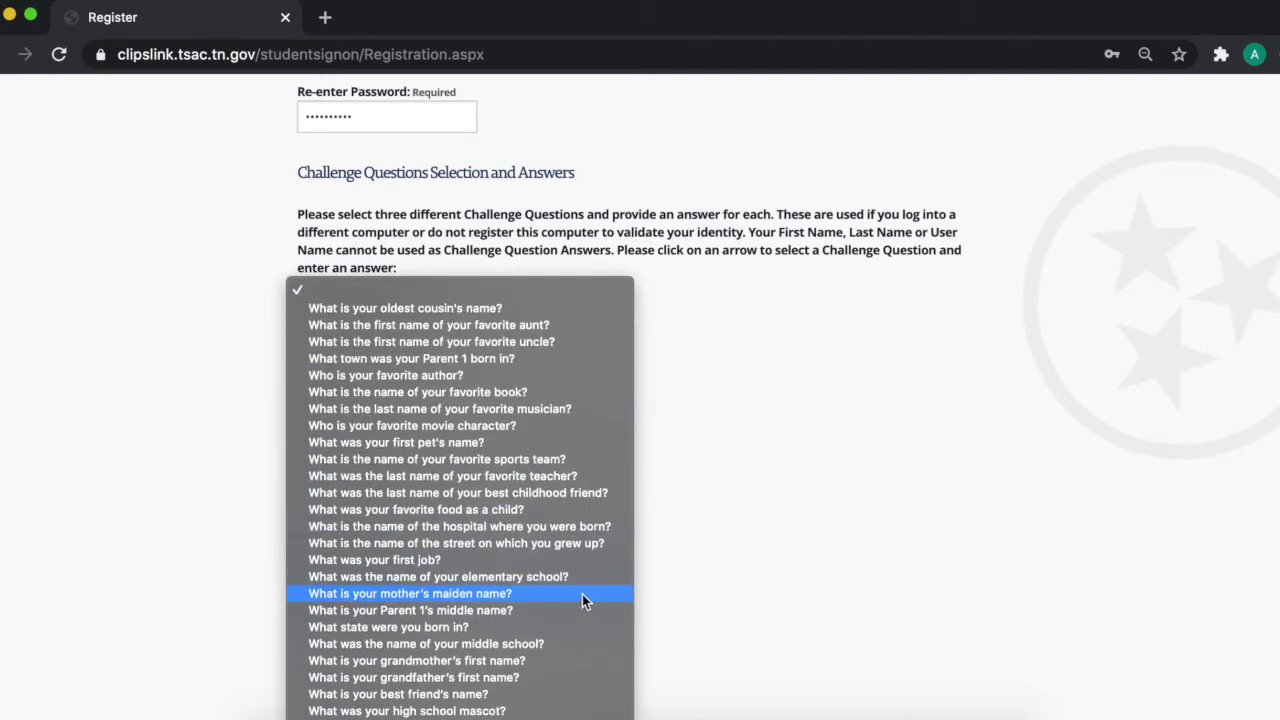
pyautogui.click(573, 628)
pyautogui.click(441, 642)
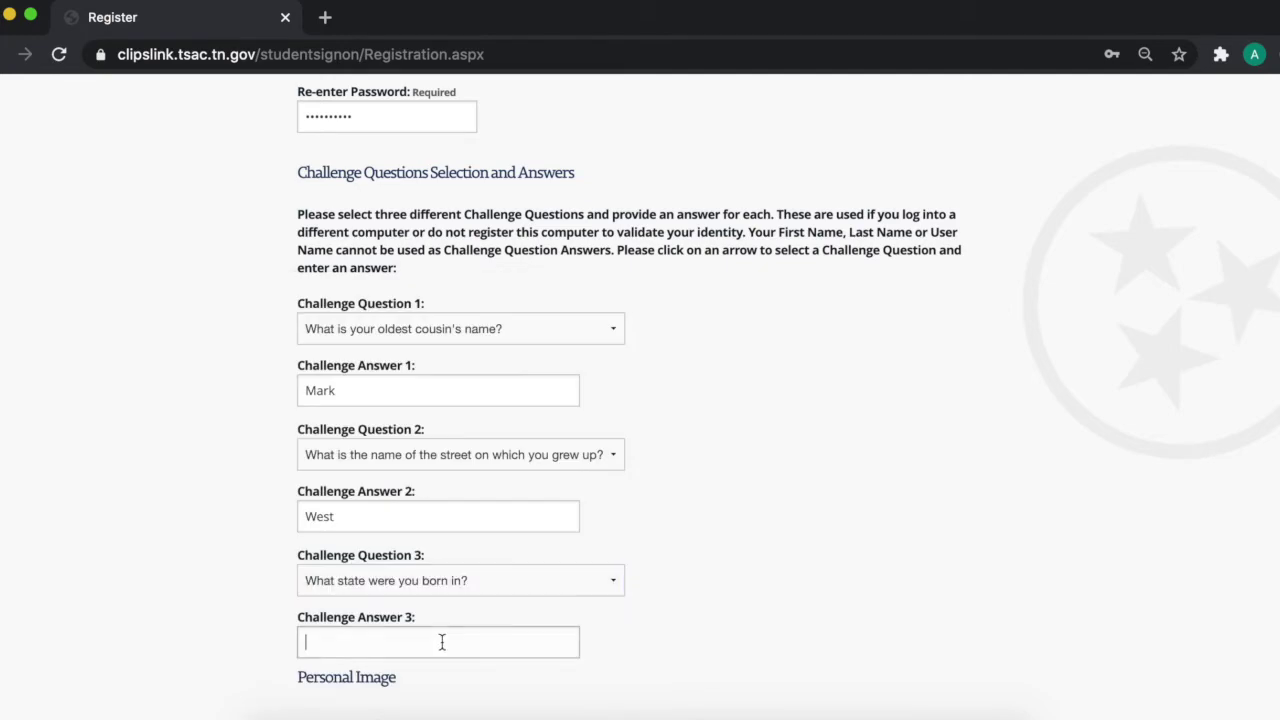
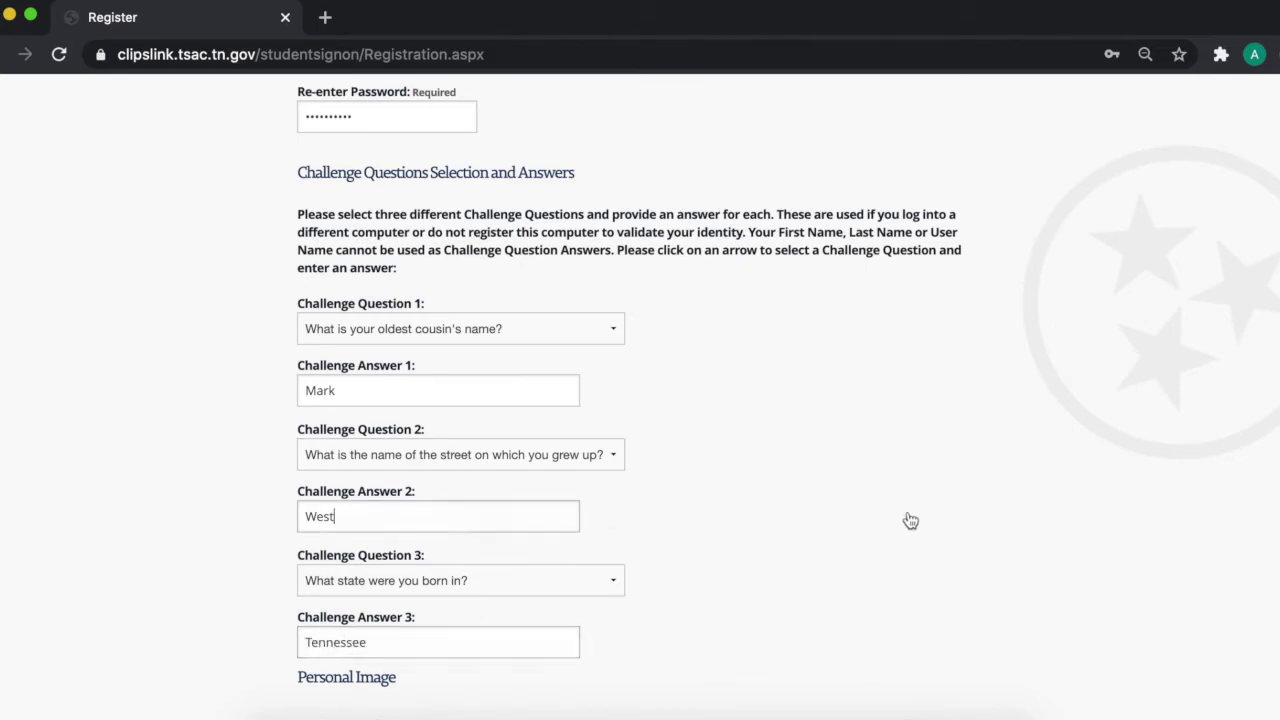
pyautogui.scroll(-1, 895, 525)
pyautogui.click(538, 498)
pyautogui.scroll(-5, 186, 371)
pyautogui.scroll(-4, 202, 435)
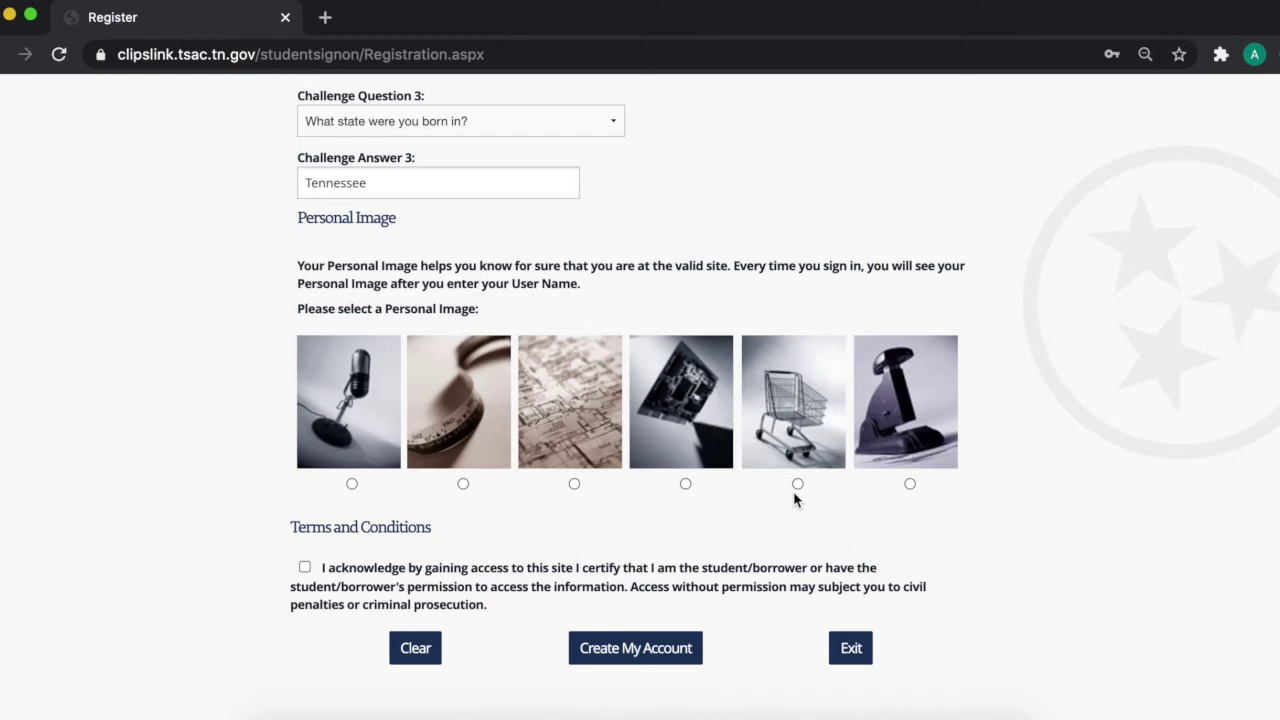
# Step: Choose the microphone personal image, accept the terms, and create the account
pyautogui.click(353, 485)
pyautogui.click(305, 568)
pyautogui.click(644, 650)
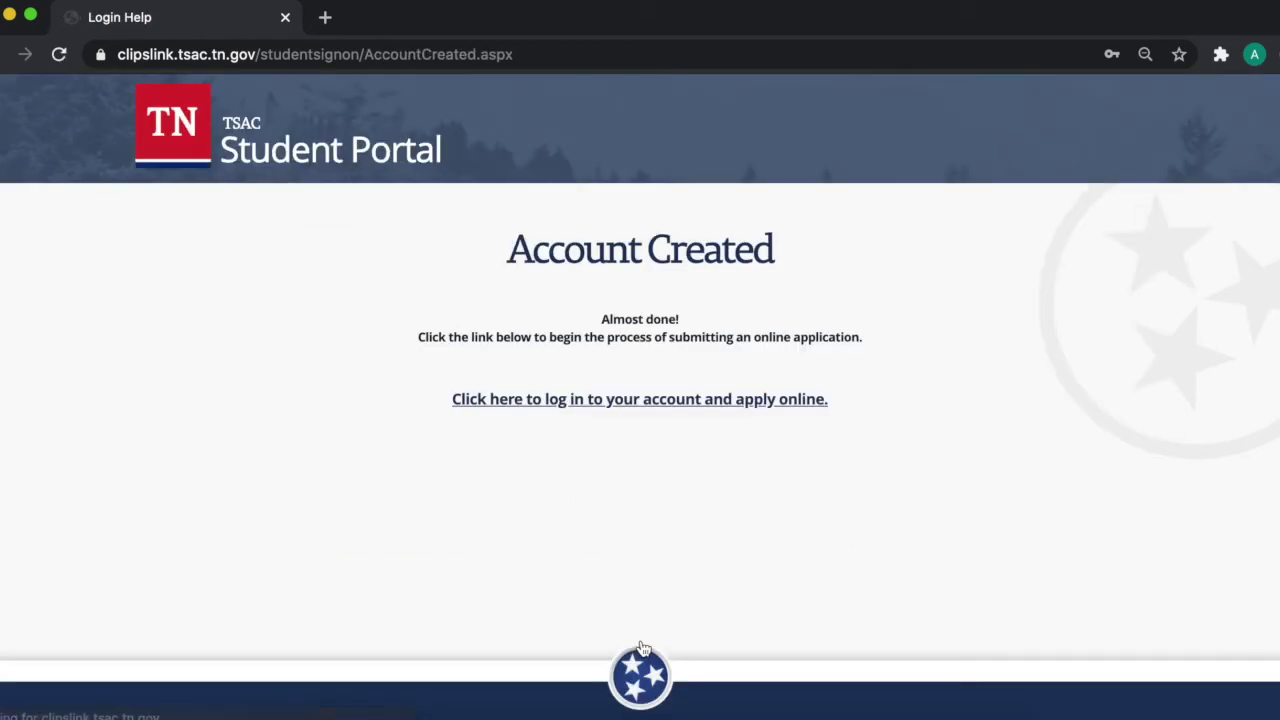
# Step: Log in to the new student account with its user name and password
pyautogui.click(665, 402)
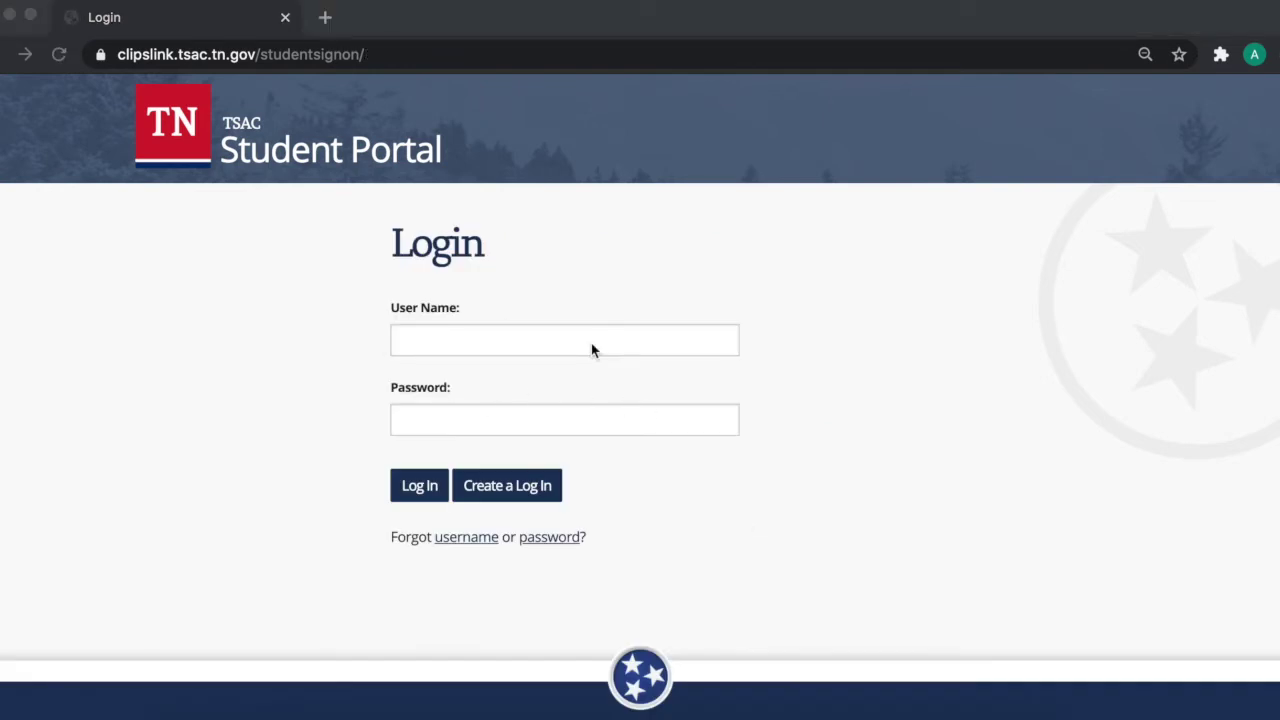
pyautogui.click(557, 349)
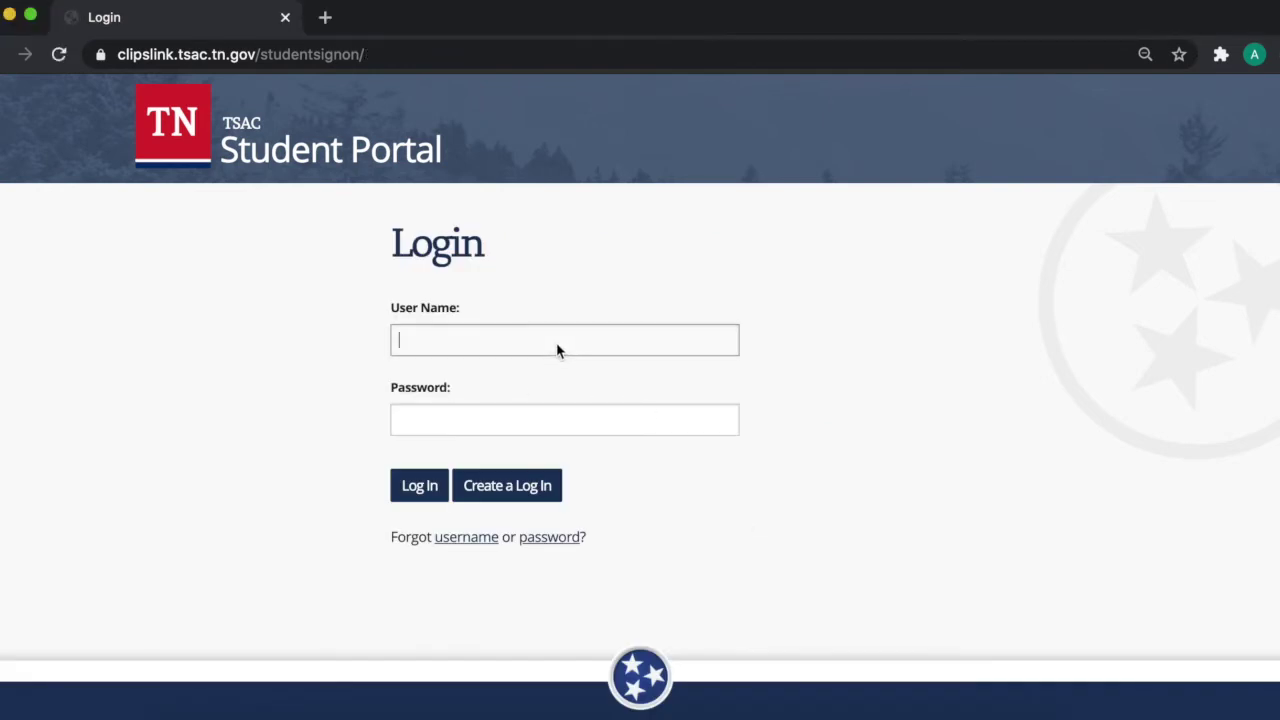
pyautogui.click(660, 418)
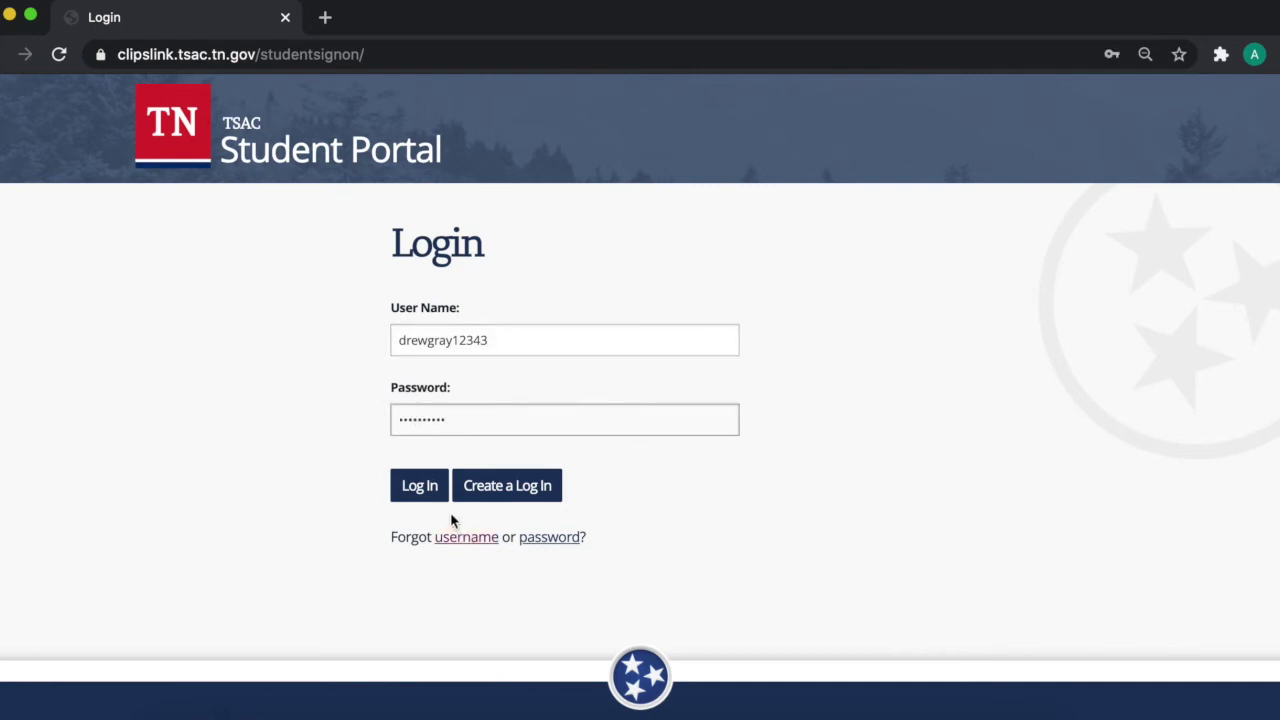
pyautogui.click(425, 494)
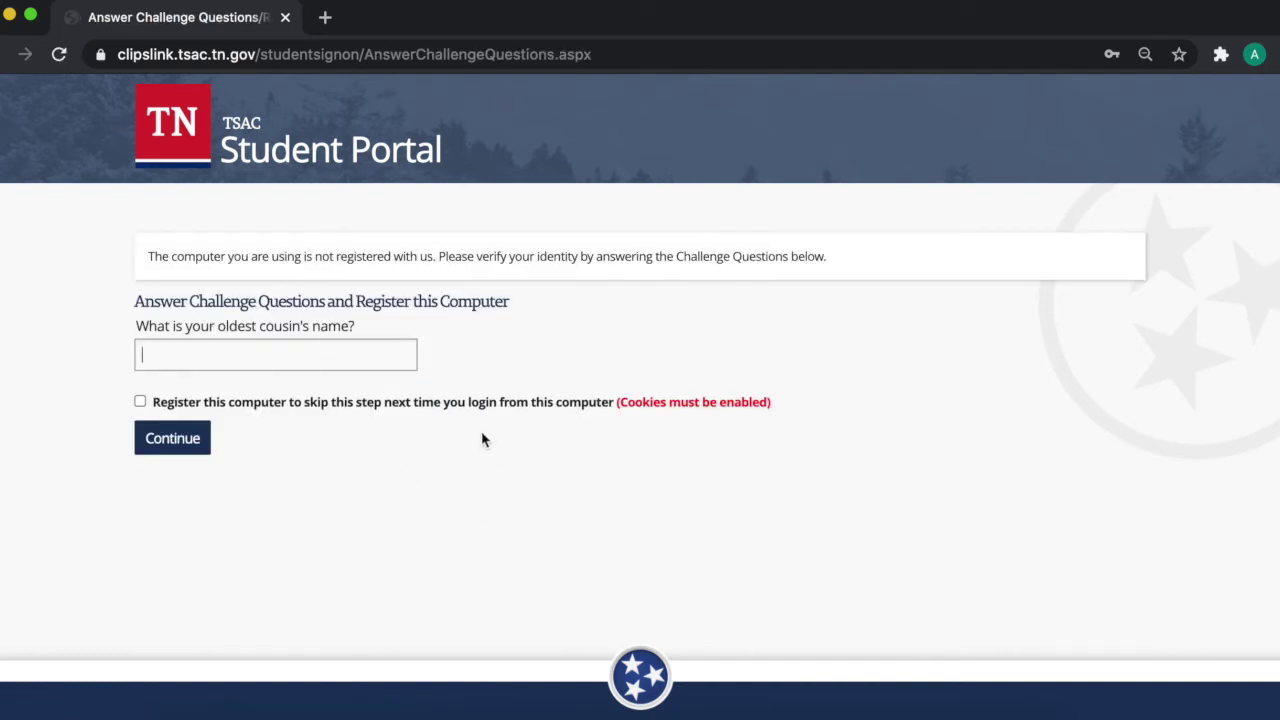
# Step: Answer the security challenge question and confirm the personal image
pyautogui.click(195, 447)
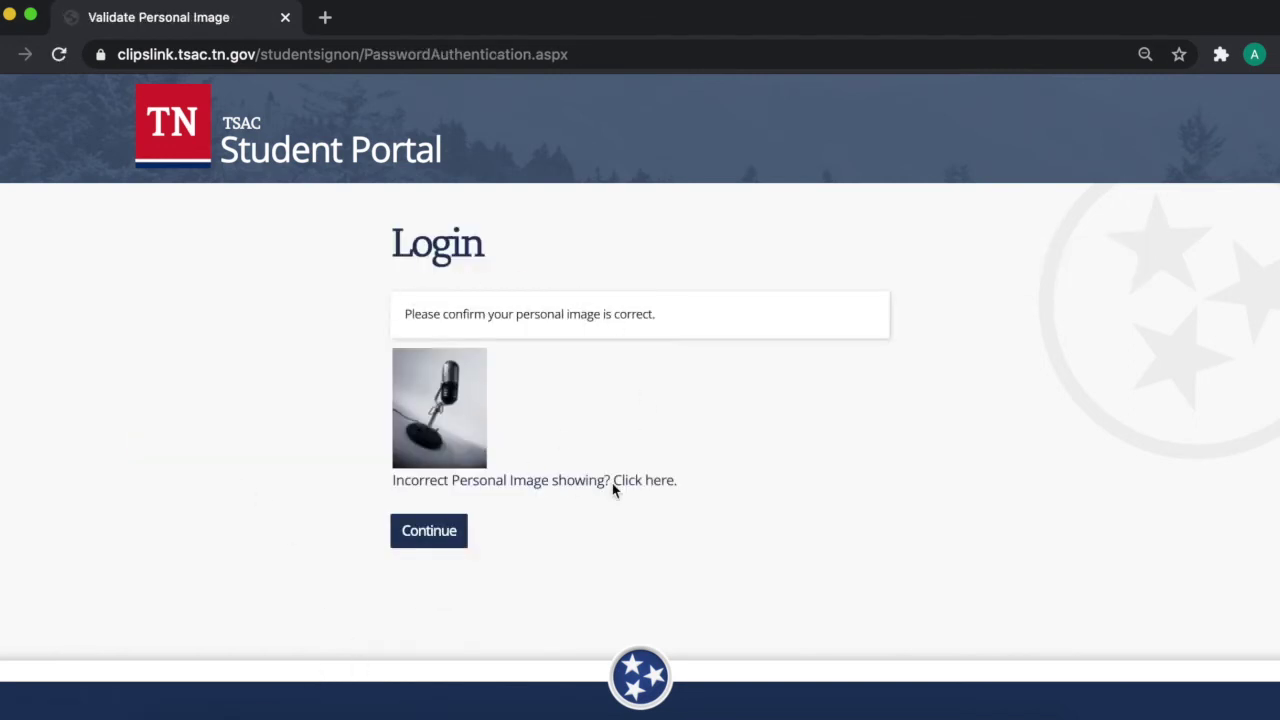
pyautogui.click(413, 546)
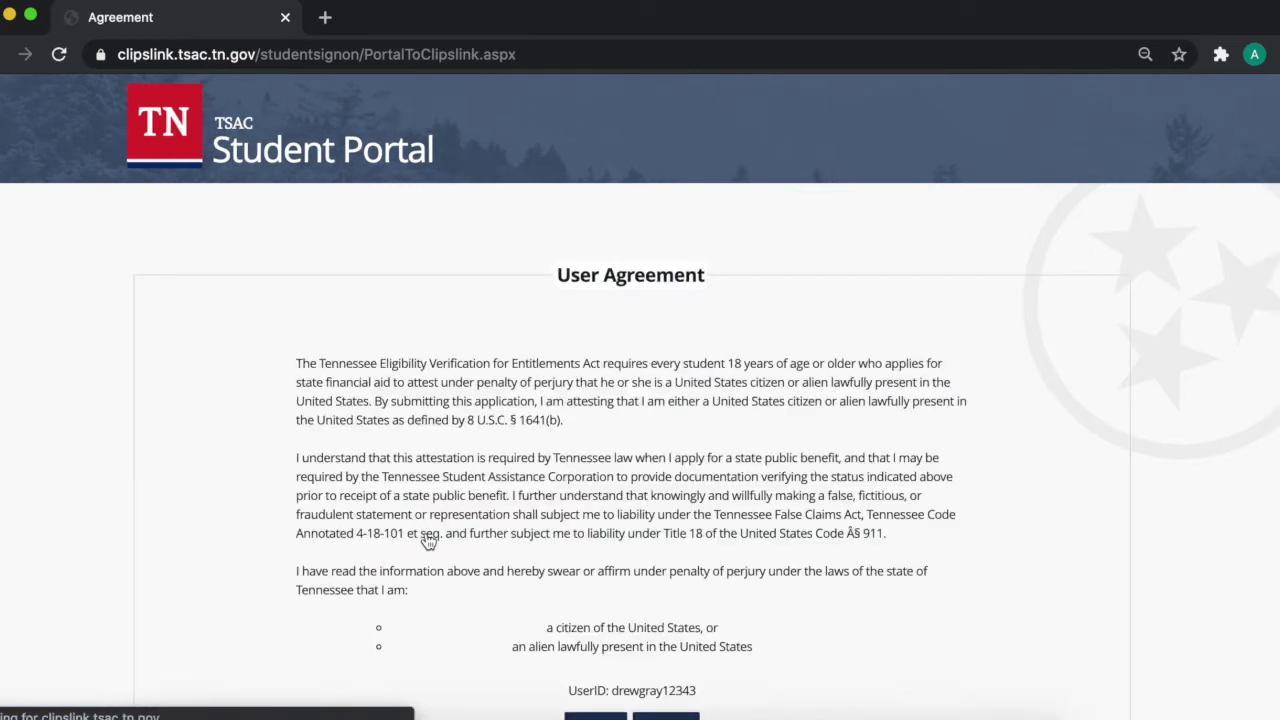
# Step: Accept the user agreement and start the Tennessee Promise Scholarship application, agreeing to the certification
pyautogui.scroll(-3, 470, 515)
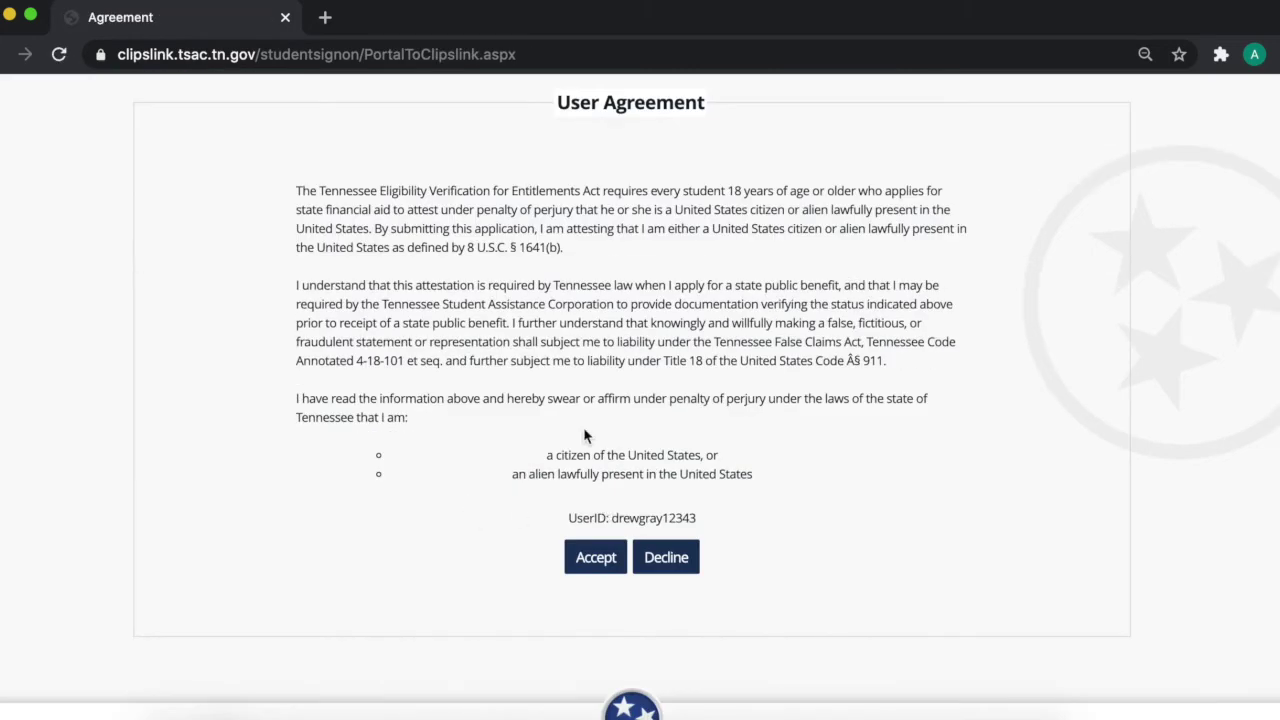
pyautogui.click(609, 560)
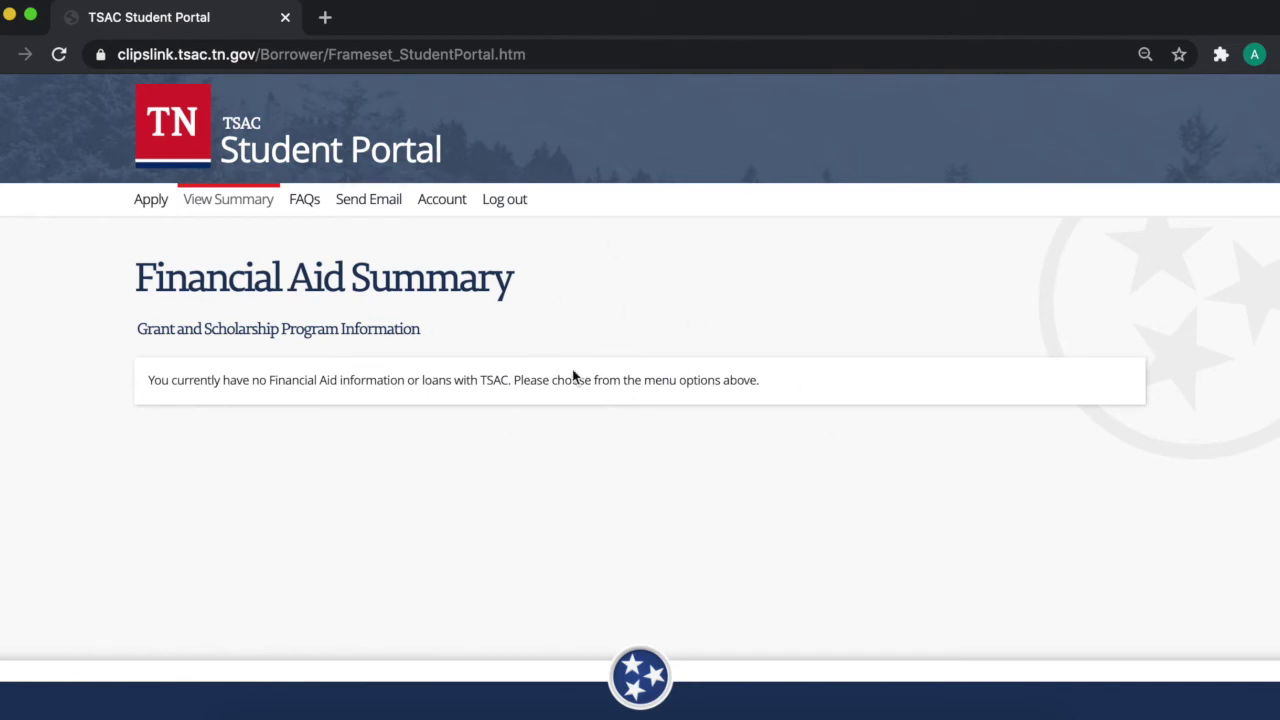
pyautogui.click(147, 205)
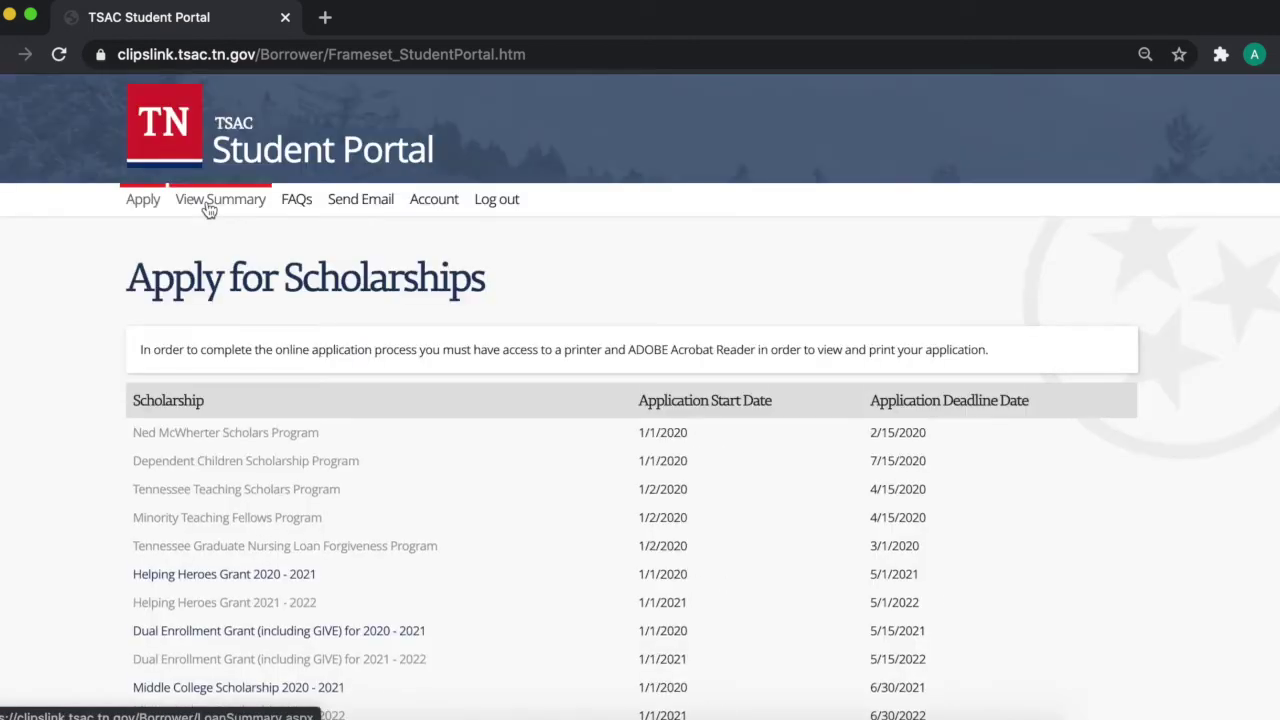
pyautogui.scroll(-2, 320, 537)
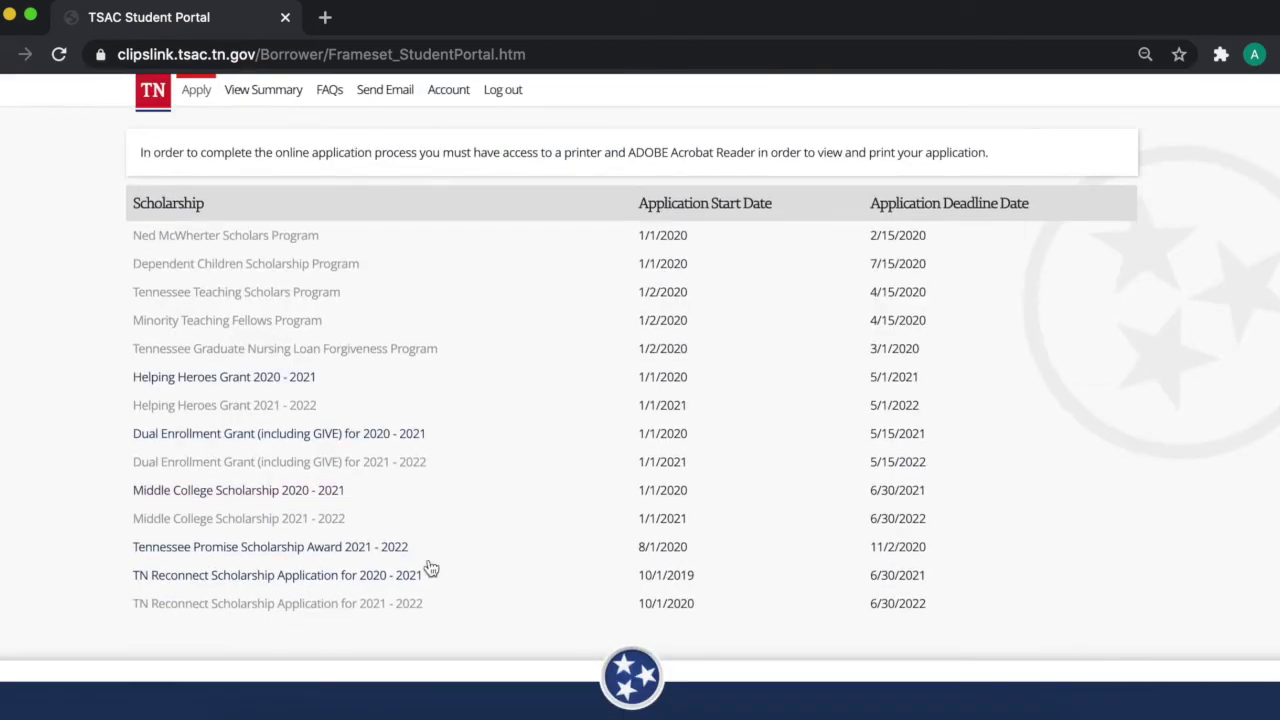
pyautogui.click(249, 556)
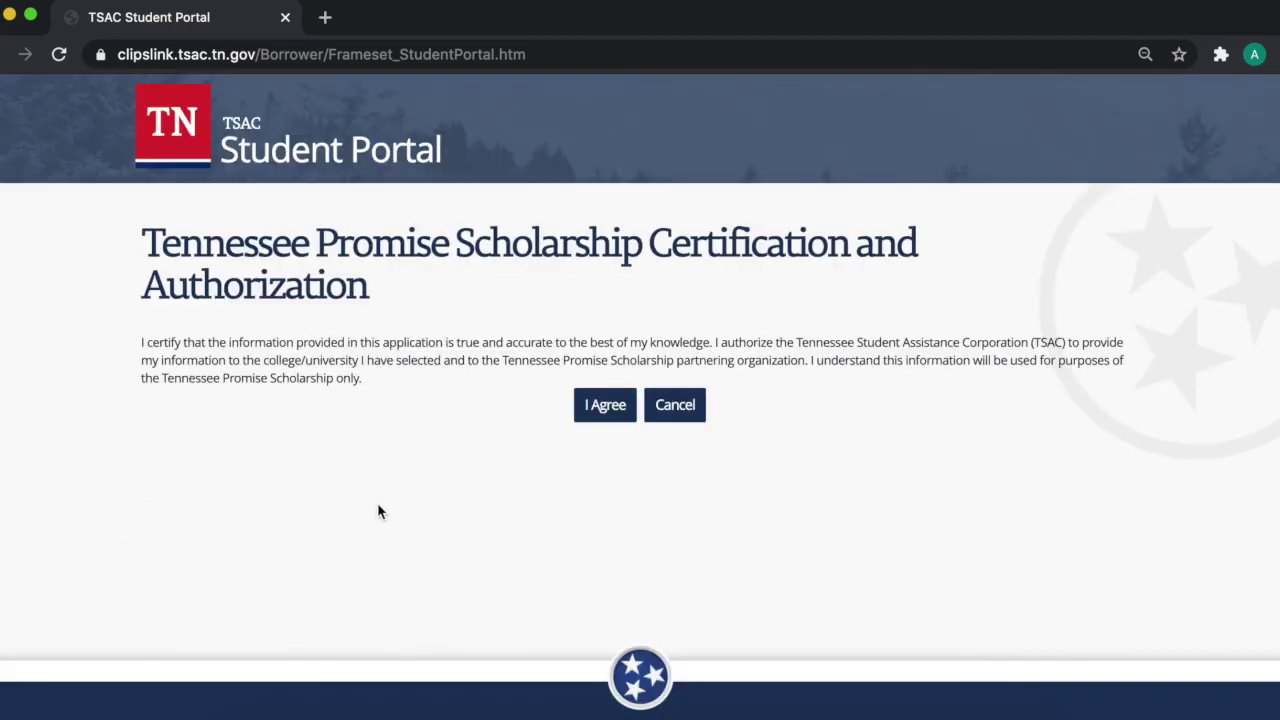
pyautogui.click(605, 405)
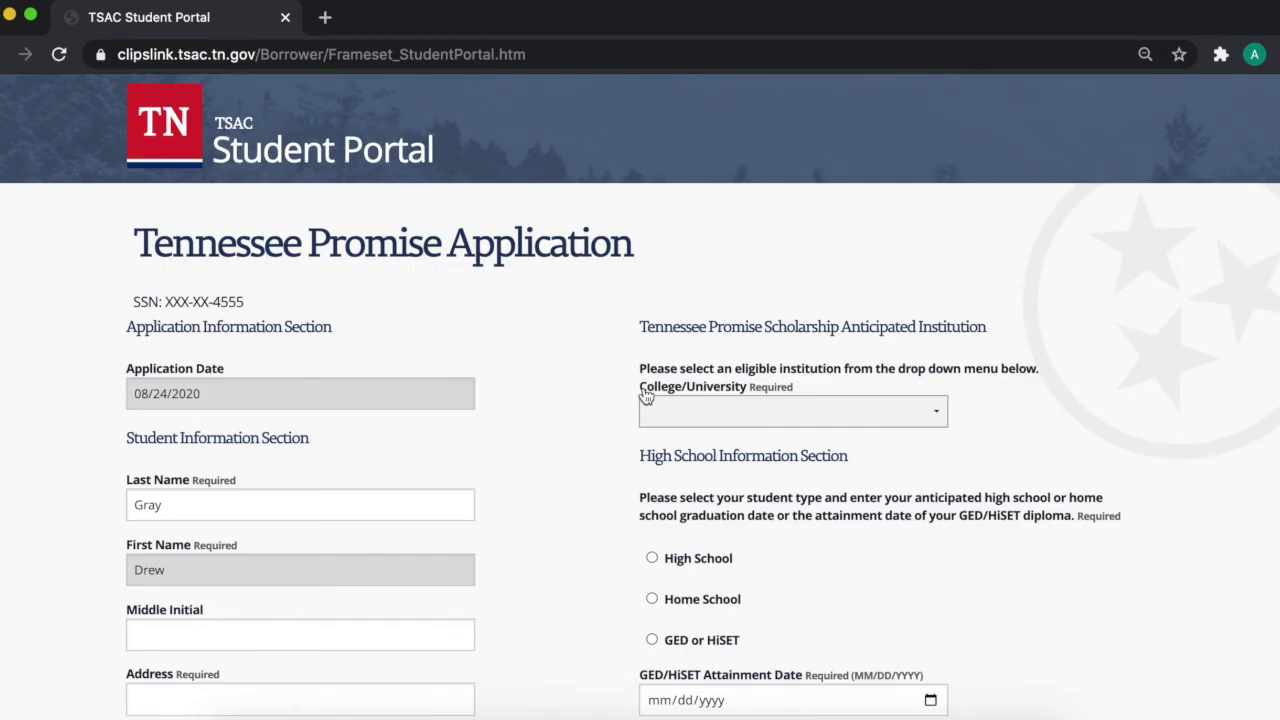
# Step: Fill in the student's middle initial, street address and city
pyautogui.scroll(-2, 640, 398)
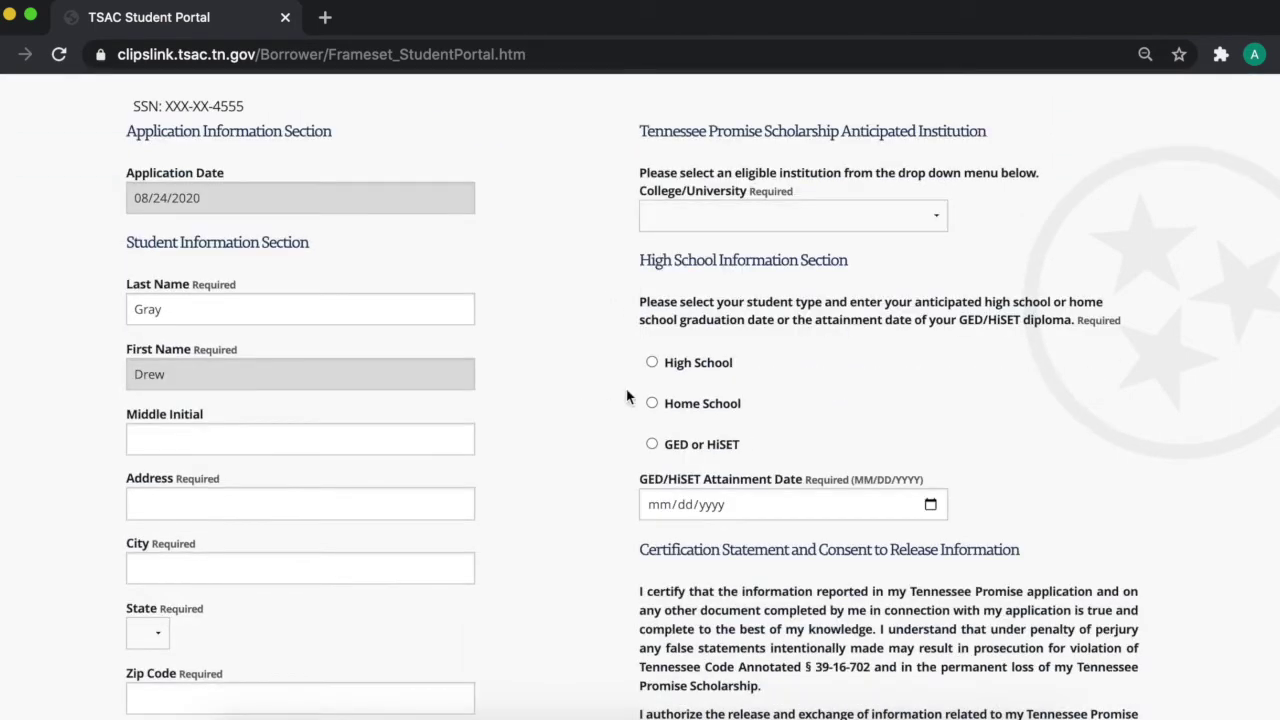
pyautogui.click(323, 403)
pyautogui.scroll(-2, 566, 449)
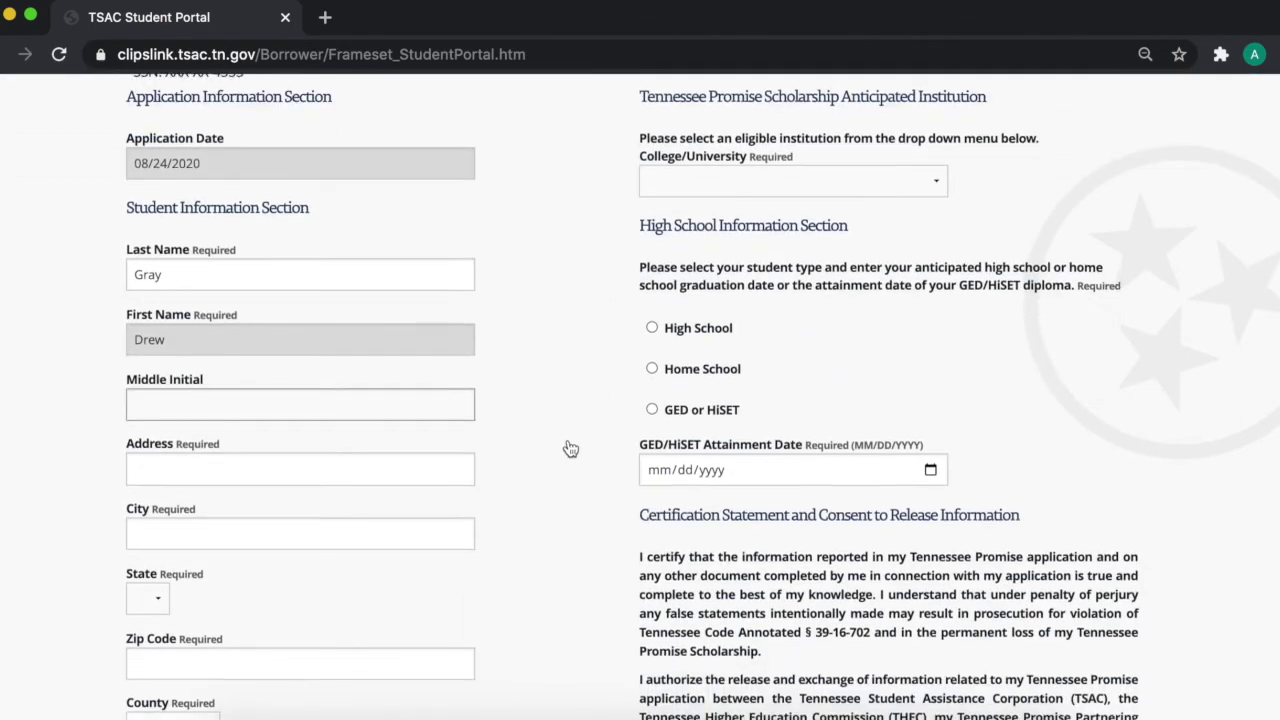
pyautogui.scroll(-1, 562, 441)
pyautogui.write('C')
pyautogui.click(256, 369)
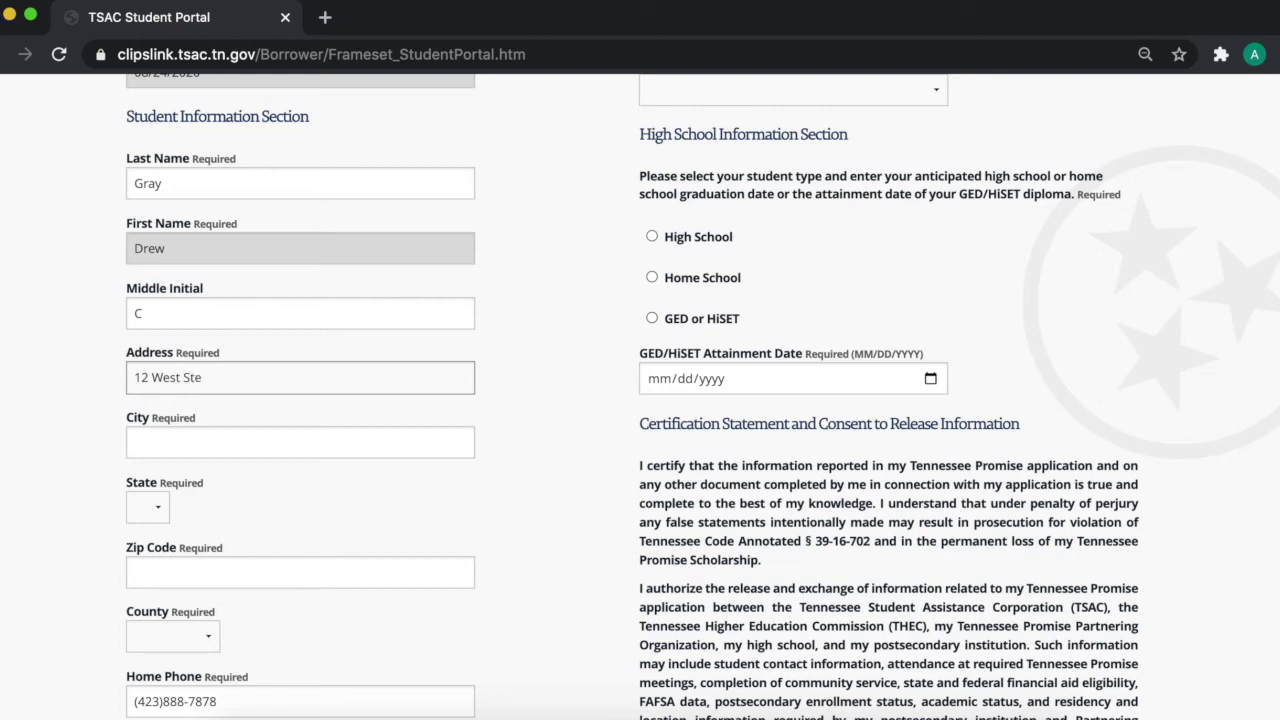
pyautogui.click(280, 431)
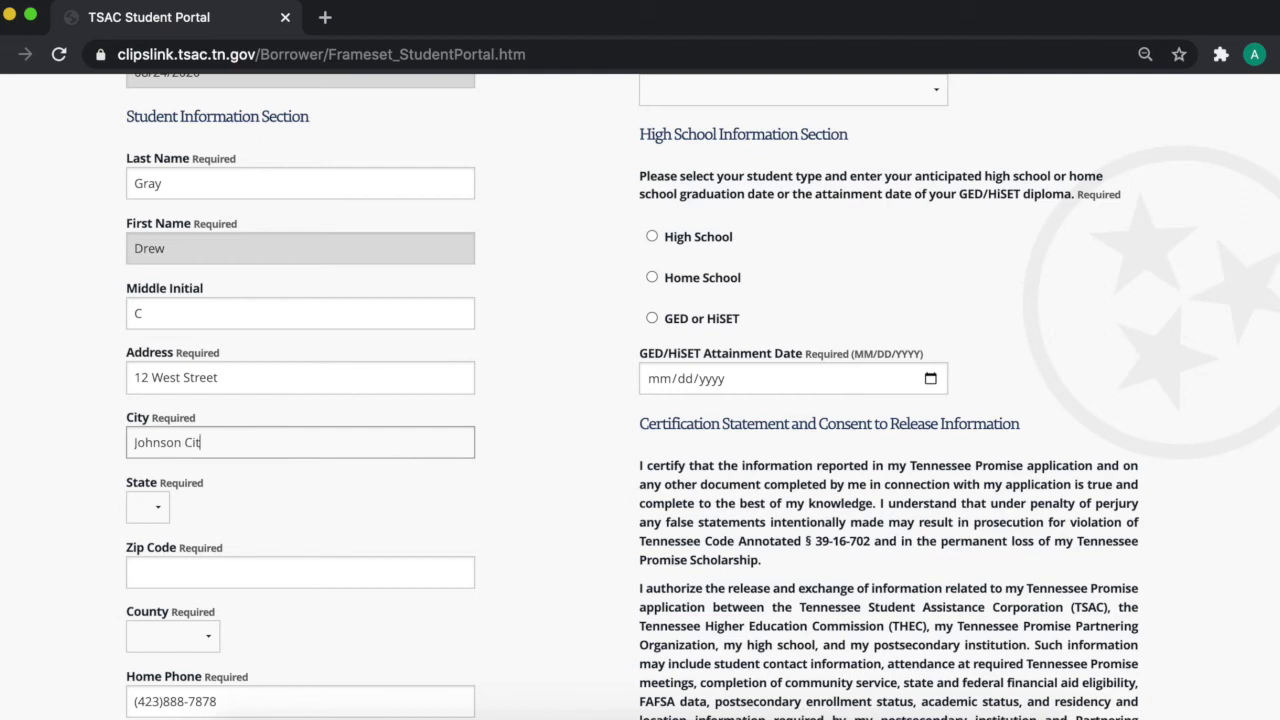
# Step: Keep state TN, enter the zip code, and choose Washington as the county
pyautogui.click(147, 507)
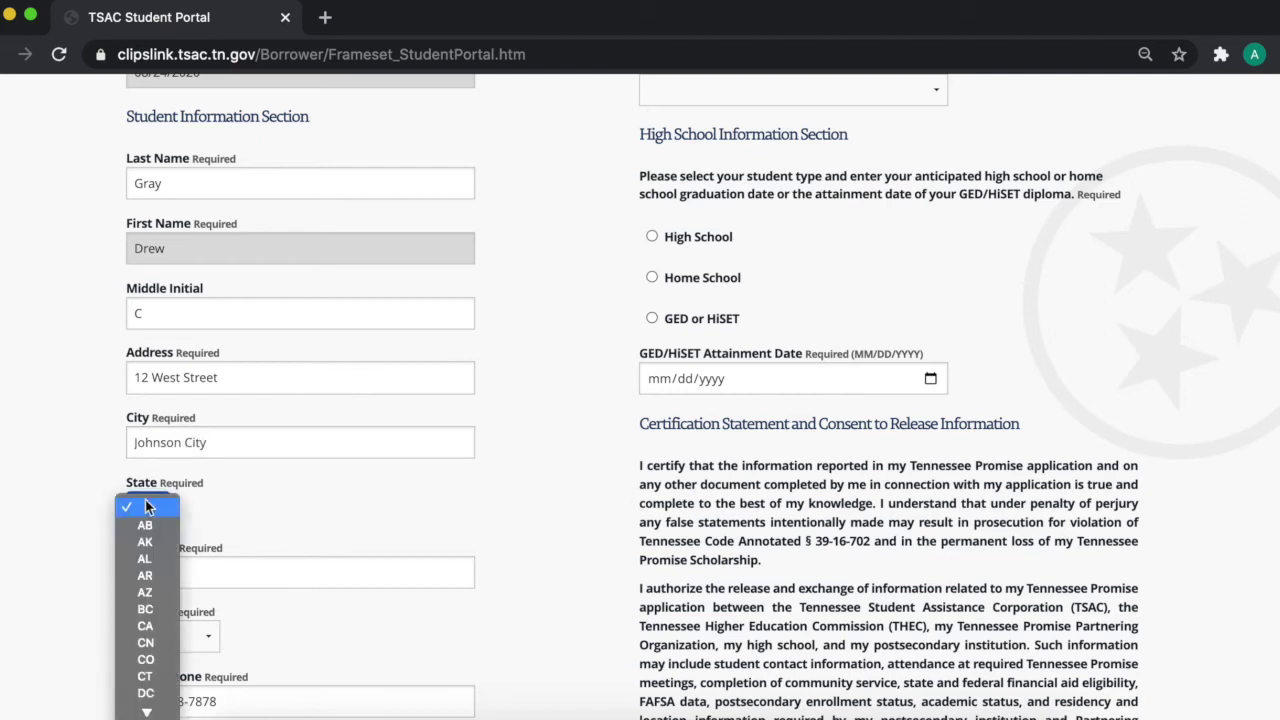
pyautogui.click(313, 534)
pyautogui.click(316, 562)
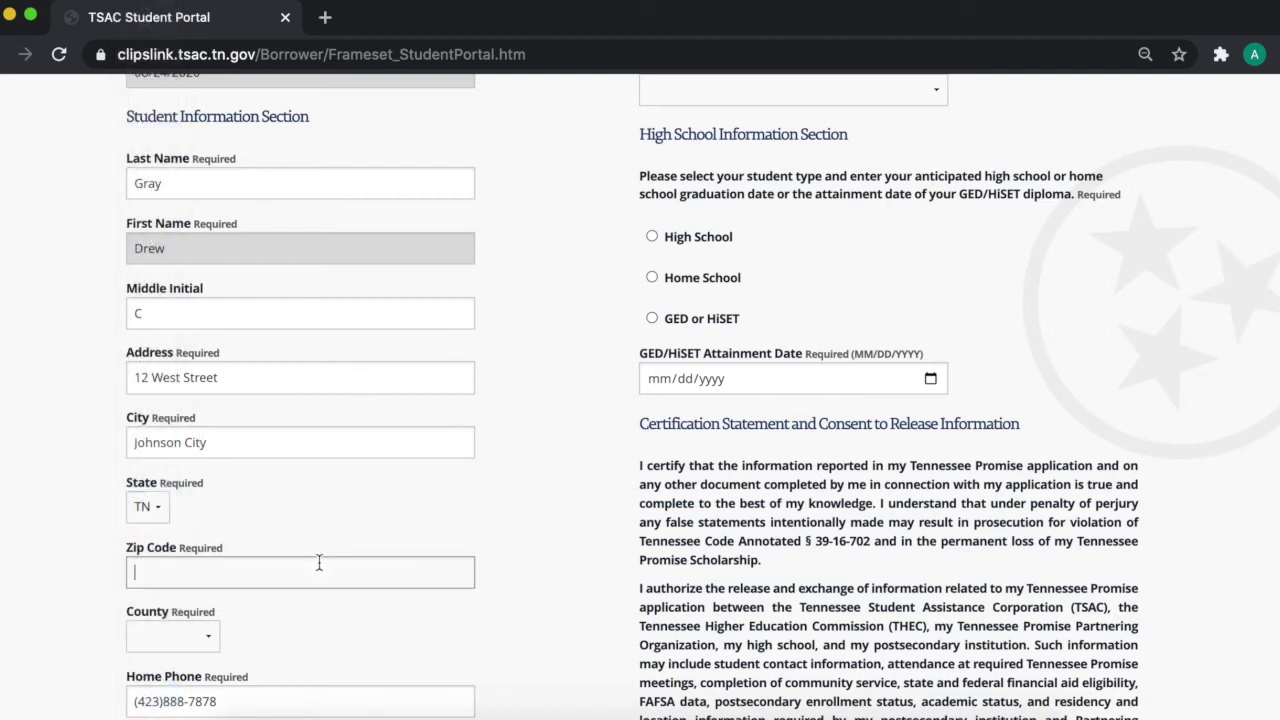
pyautogui.write('3')
pyautogui.press('BackSpace')
pyautogui.write('8')
pyautogui.scroll(-1, 309, 617)
pyautogui.click(215, 603)
pyautogui.scroll(-10, 214, 606)
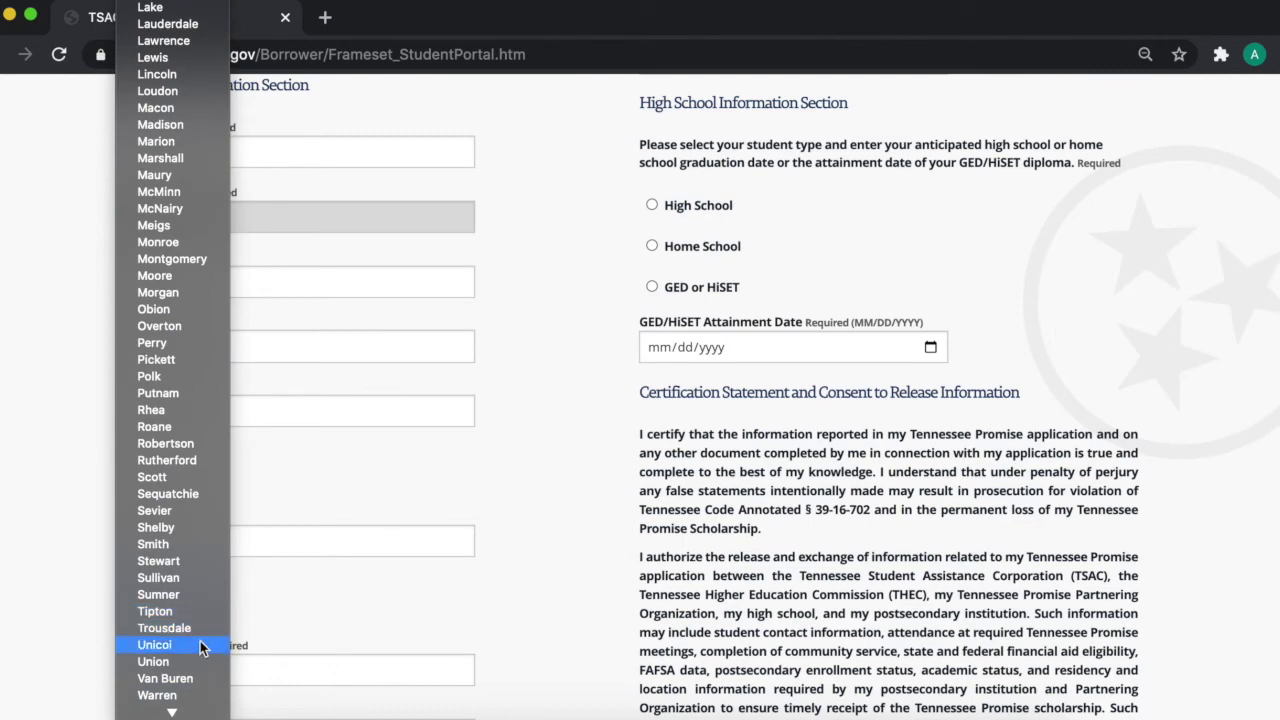
pyautogui.scroll(2, 203, 635)
pyautogui.scroll(1, 197, 650)
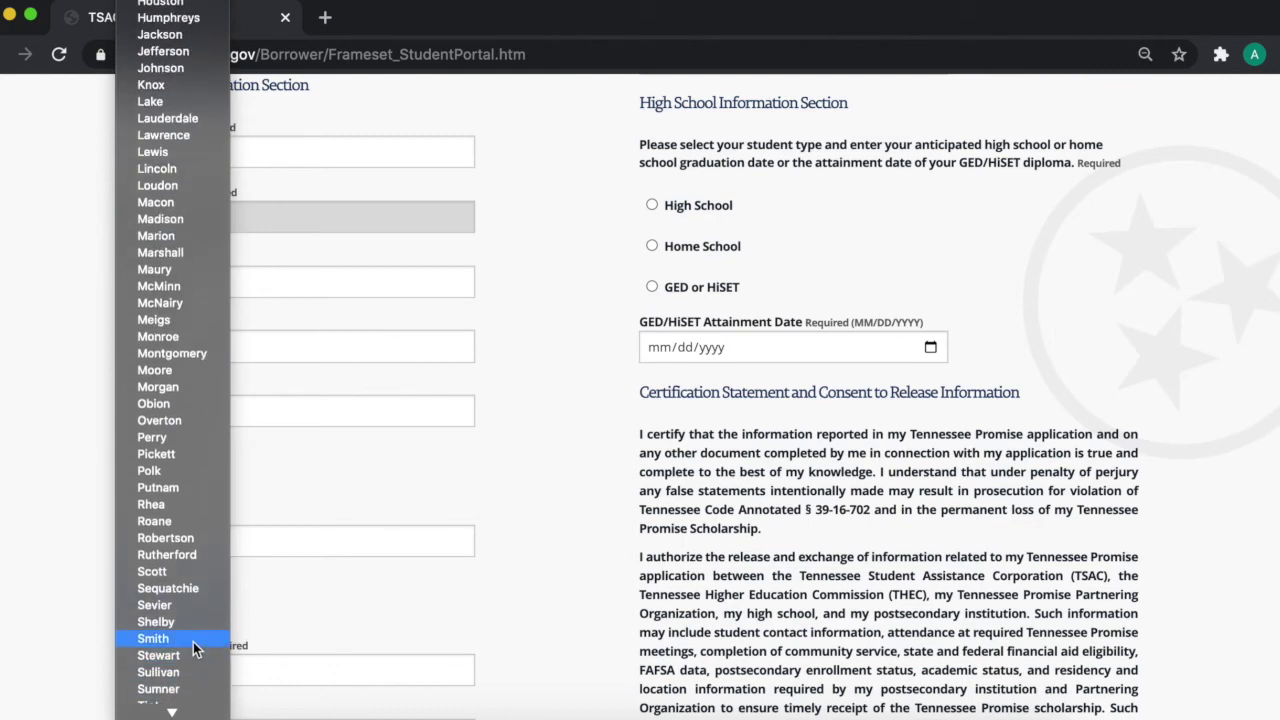
pyautogui.scroll(-3, 193, 640)
pyautogui.click(192, 632)
pyautogui.scroll(-4, 350, 604)
pyautogui.scroll(-10, 350, 604)
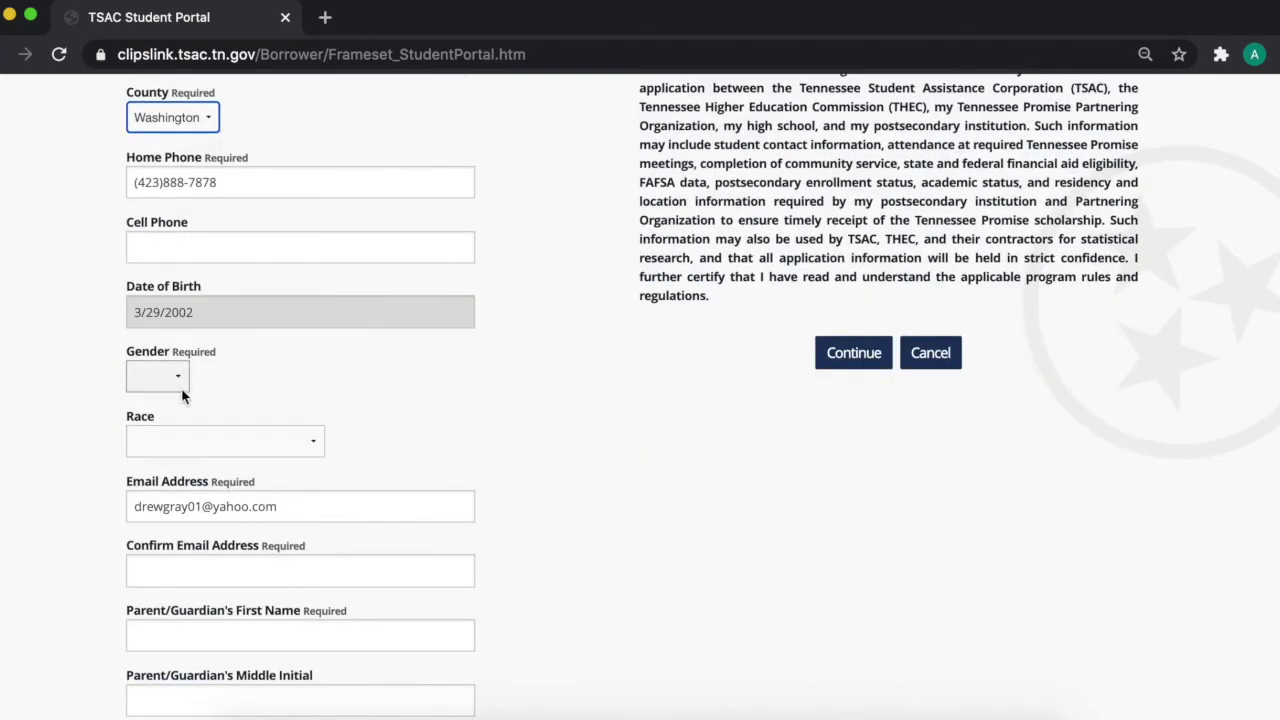
# Step: Set the gender to Male and the race to White
pyautogui.click(182, 396)
pyautogui.click(175, 394)
pyautogui.click(190, 441)
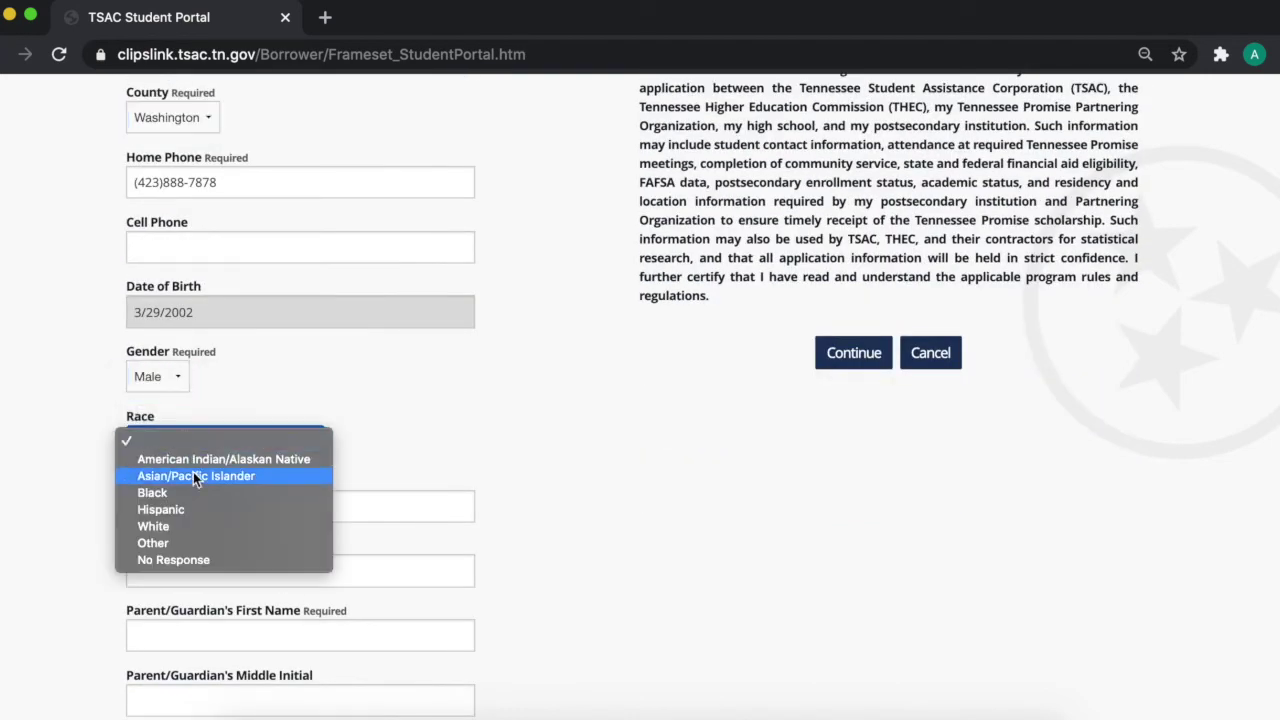
pyautogui.click(189, 528)
# Step: Copy the student's e-mail address into the Confirm Email Address field
pyautogui.click(191, 569)
pyautogui.moveTo(285, 507); pyautogui.dragTo(100, 509)
pyautogui.hotkey('ctrl', 'c')
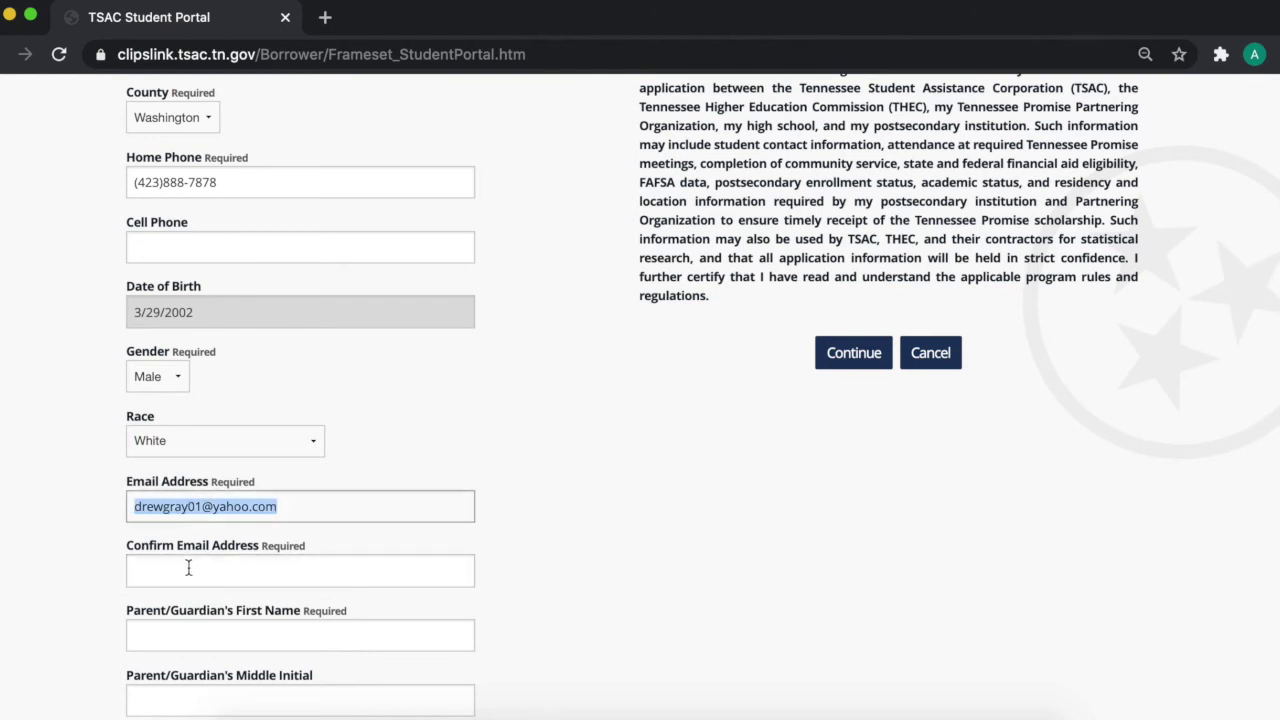
pyautogui.click(188, 567)
pyautogui.hotkey('ctrl', 'v')
pyautogui.click(198, 628)
pyautogui.scroll(-1, 600, 605)
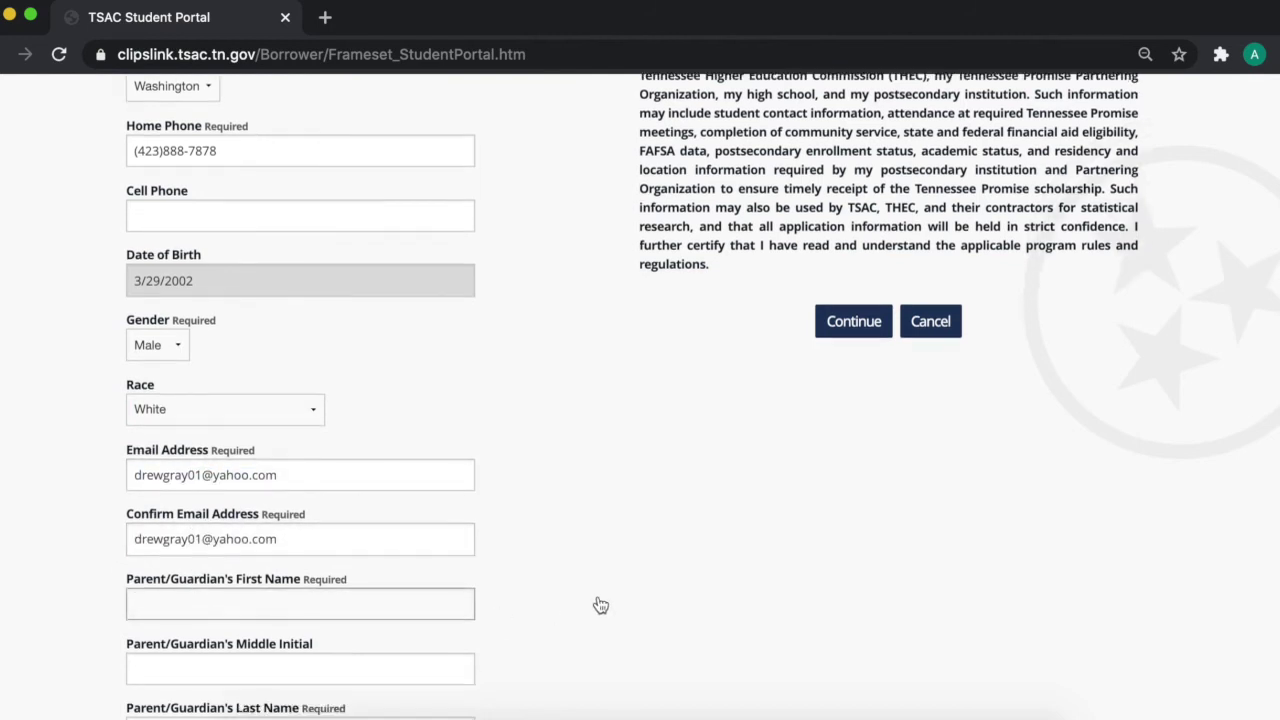
pyautogui.scroll(-2, 600, 605)
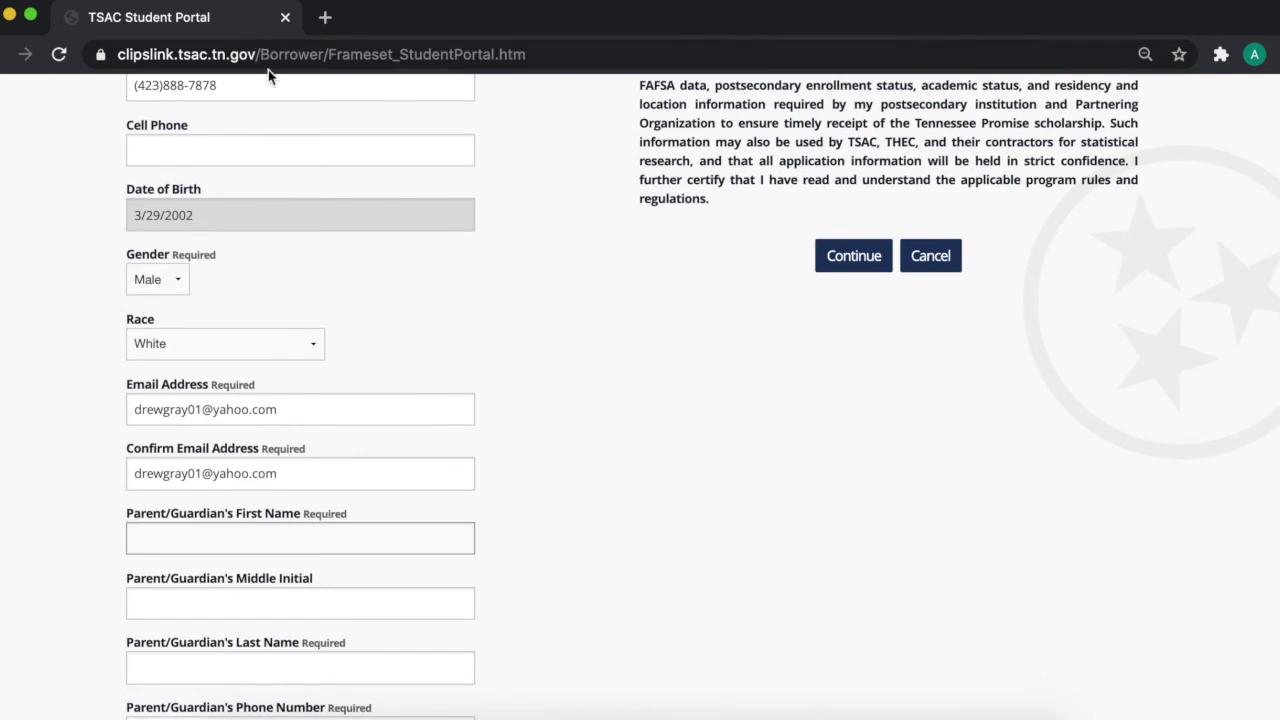
pyautogui.scroll(-3, 589, 537)
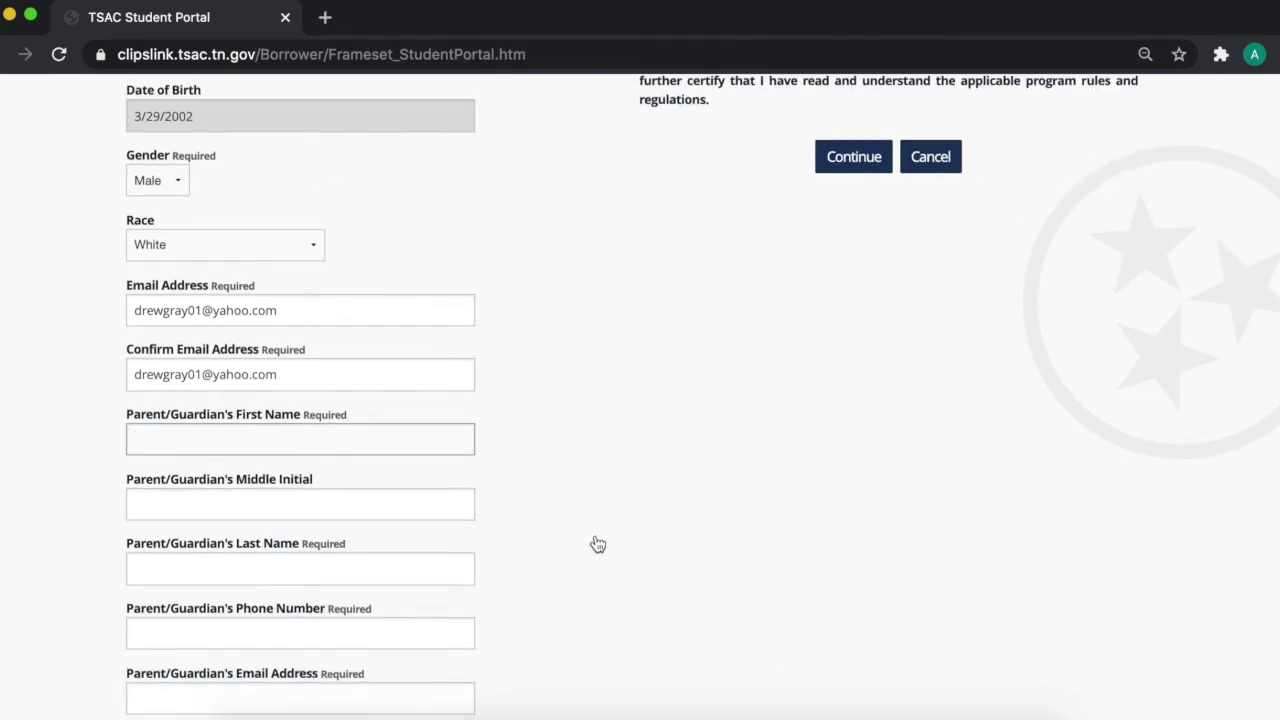
pyautogui.scroll(-2, 597, 544)
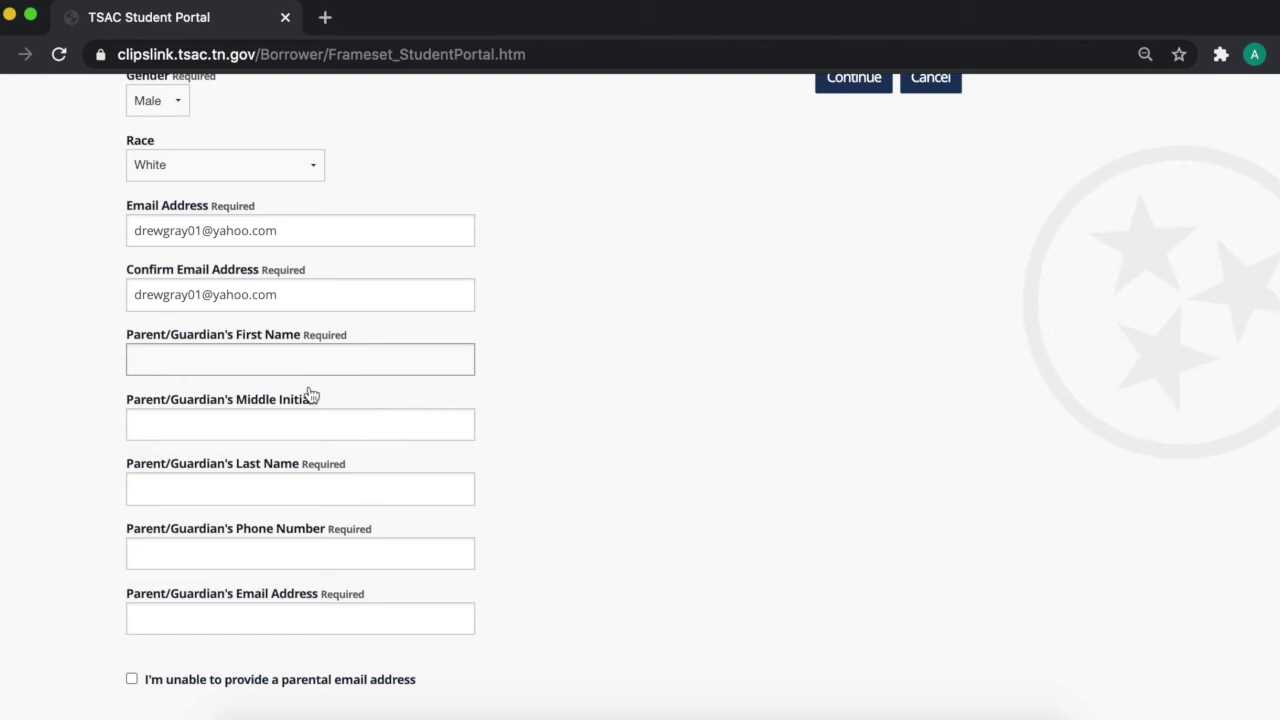
# Step: Enter the parent/guardian's first name, middle initial and last name, and begin the phone number
pyautogui.click(314, 432)
pyautogui.write('C')
pyautogui.click(304, 488)
pyautogui.click(266, 550)
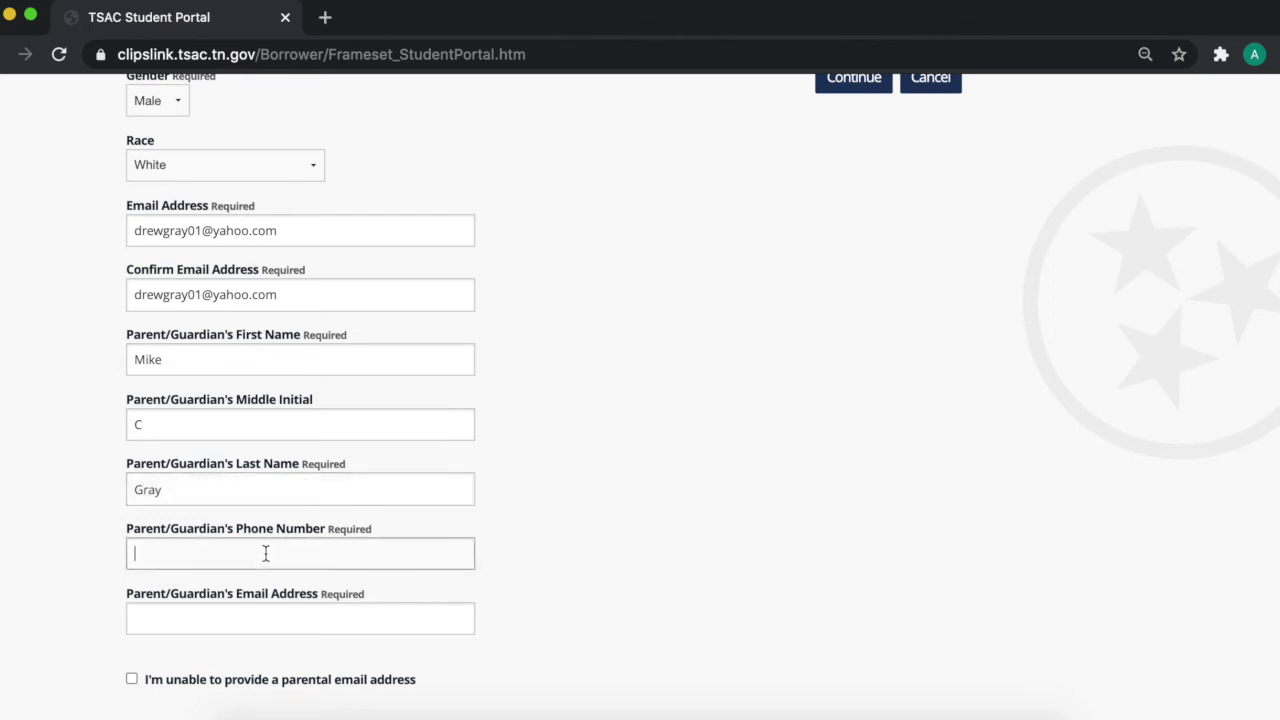
pyautogui.write('232244202')
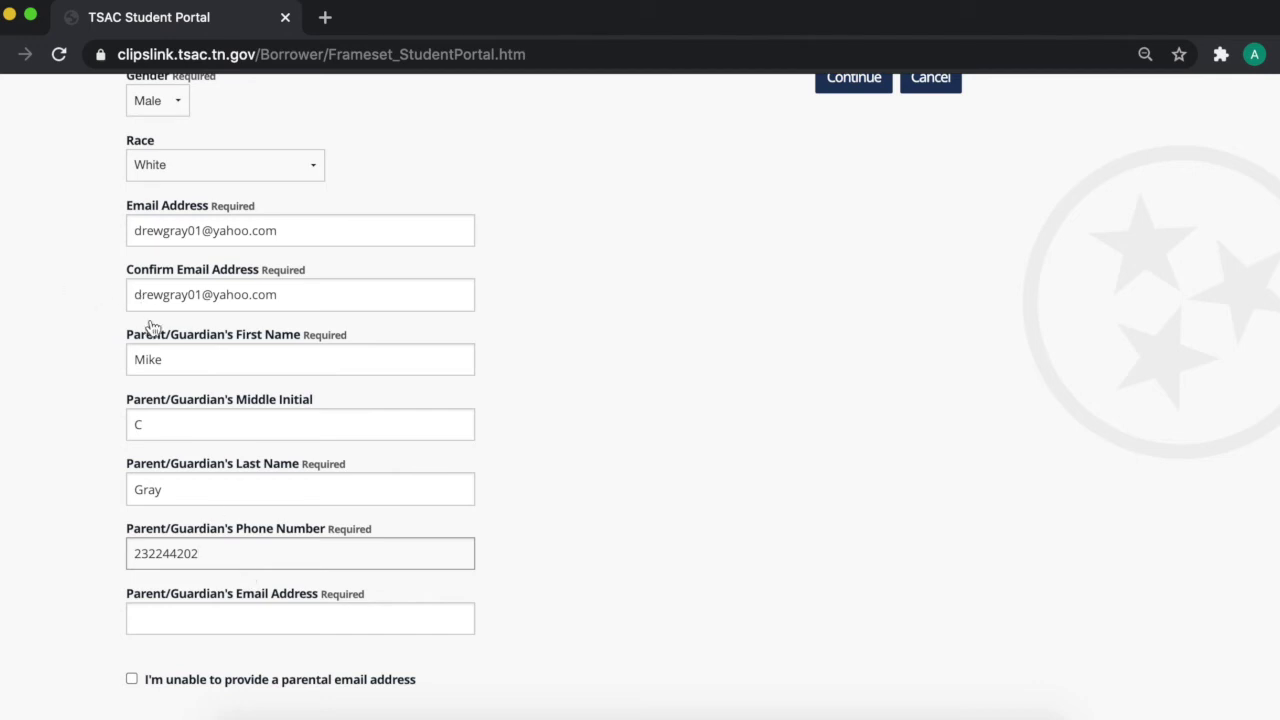
# Step: Tick the option stating no parental e-mail address can be provided
pyautogui.scroll(-1, 629, 540)
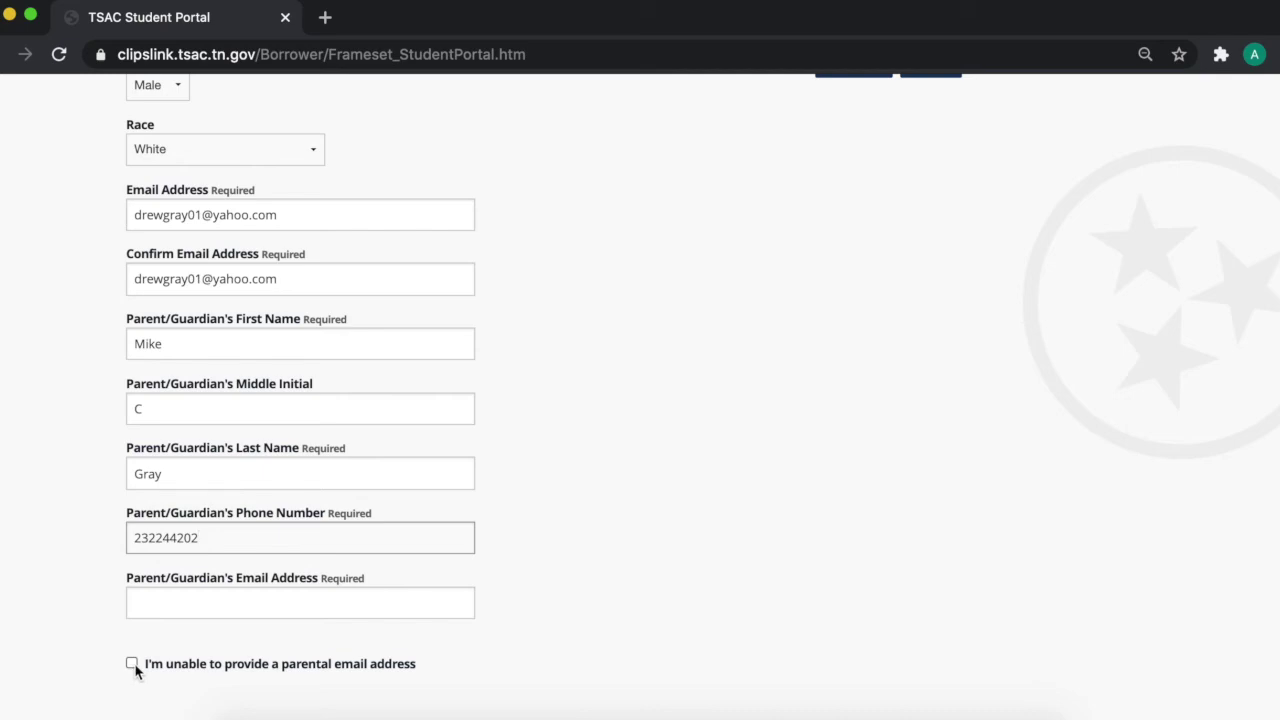
pyautogui.click(133, 666)
pyautogui.scroll(-2, 354, 574)
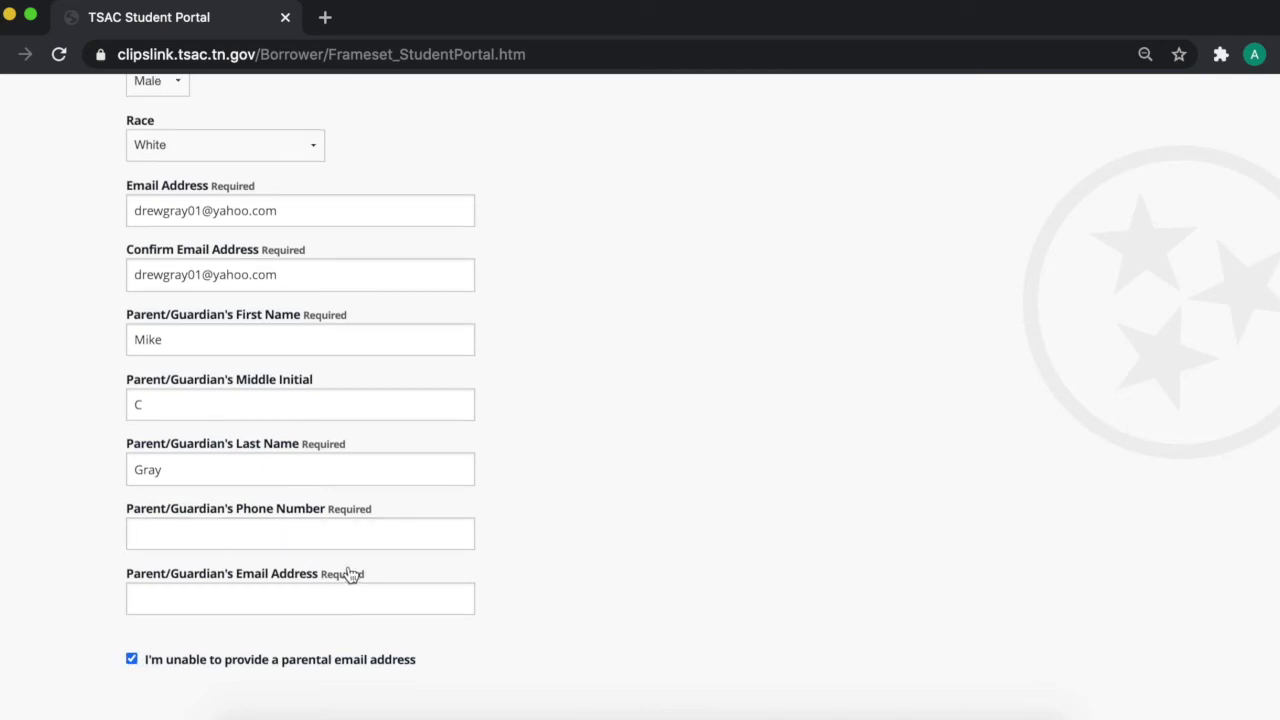
pyautogui.scroll(10, 582, 515)
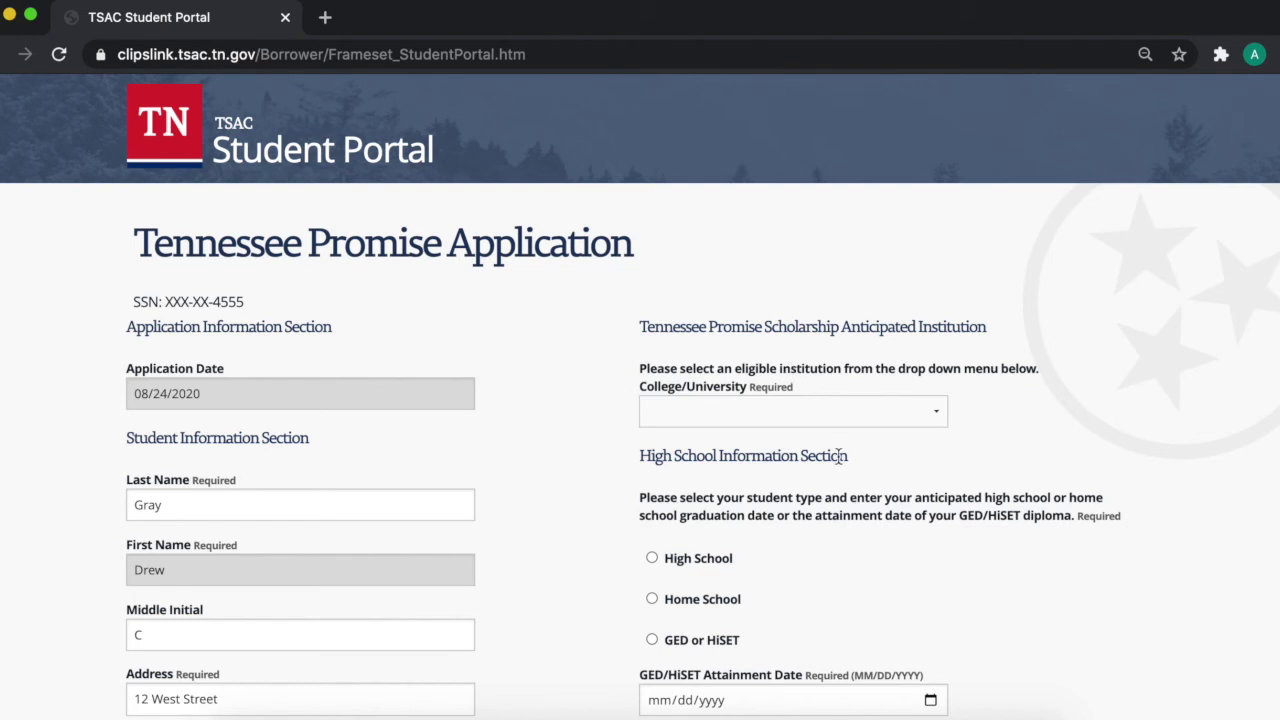
# Step: Pick NORTHEAST STATE COMM COLLEGE, 005378-00 from the College/University list
pyautogui.click(836, 397)
pyautogui.scroll(-1, 926, 572)
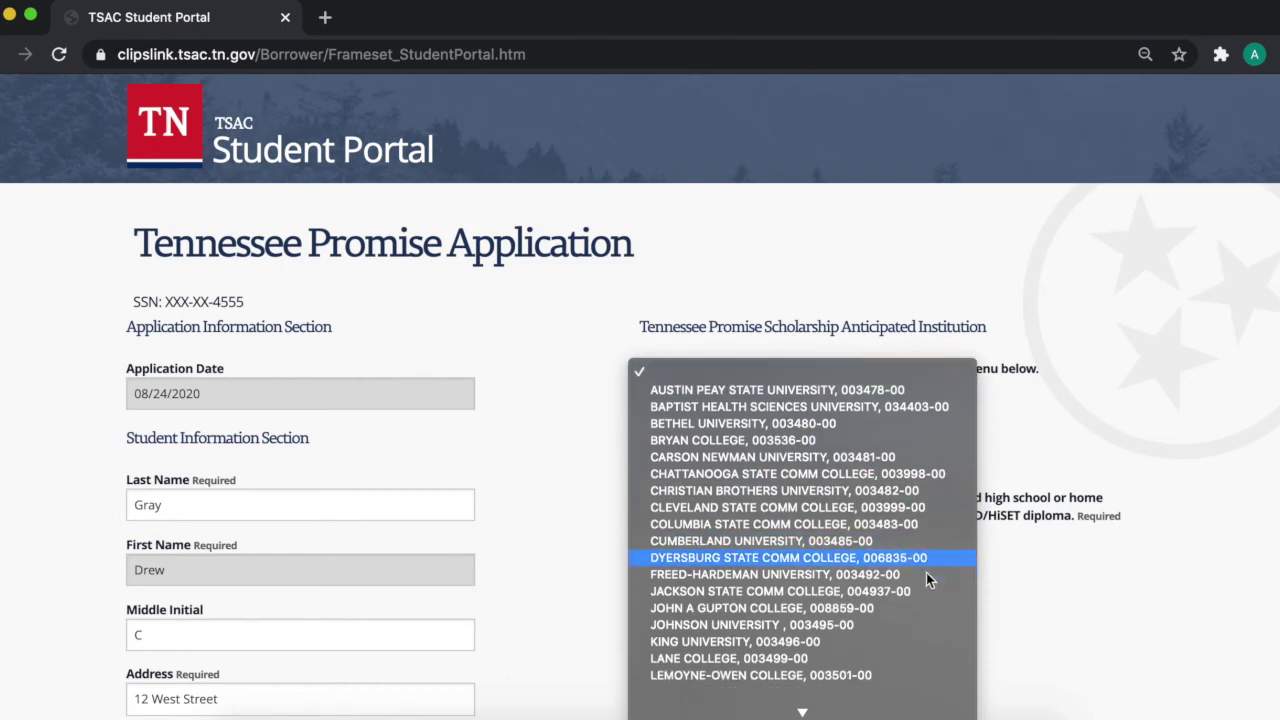
pyautogui.scroll(-5, 926, 572)
pyautogui.scroll(-2, 927, 597)
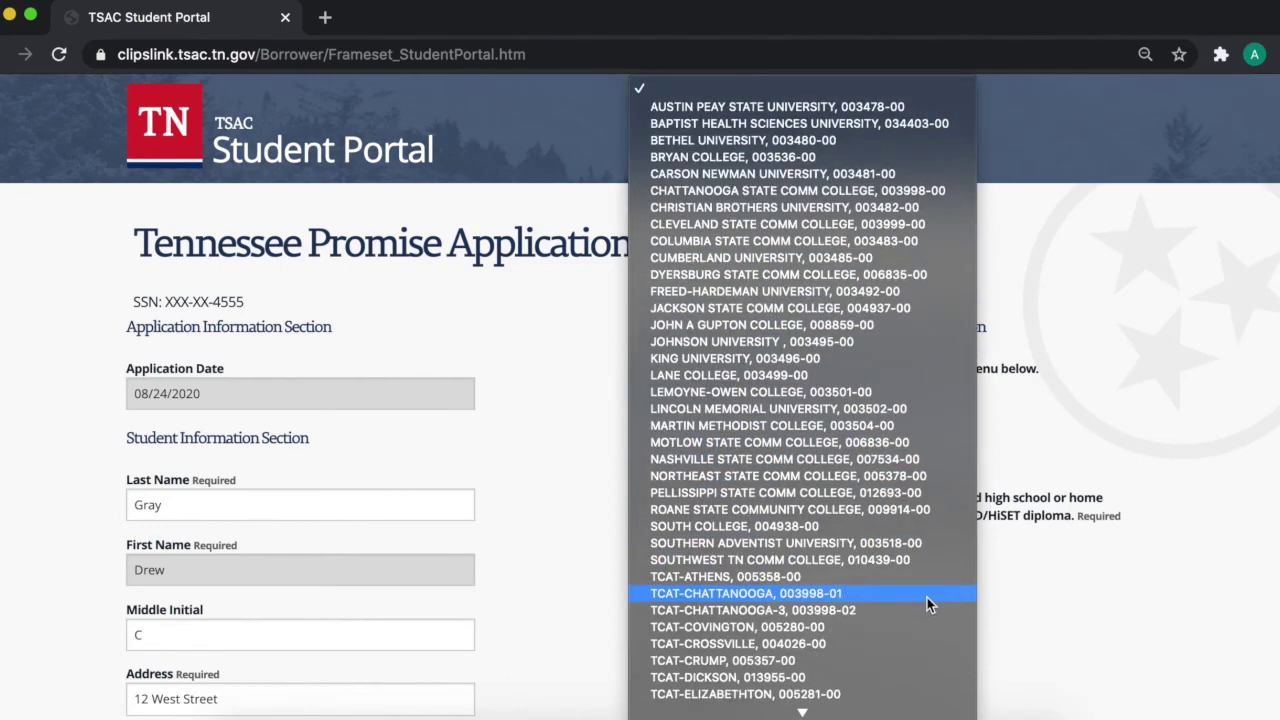
pyautogui.scroll(-3, 927, 597)
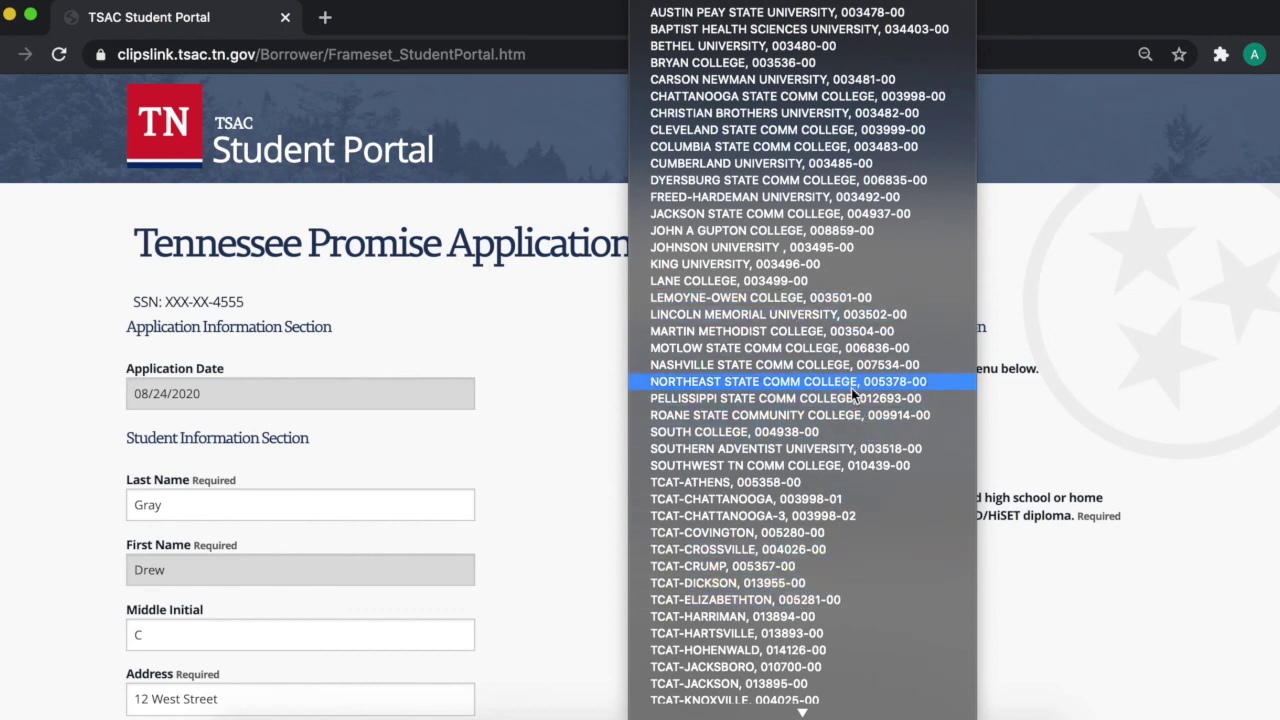
pyautogui.click(712, 381)
pyautogui.scroll(-1, 1087, 520)
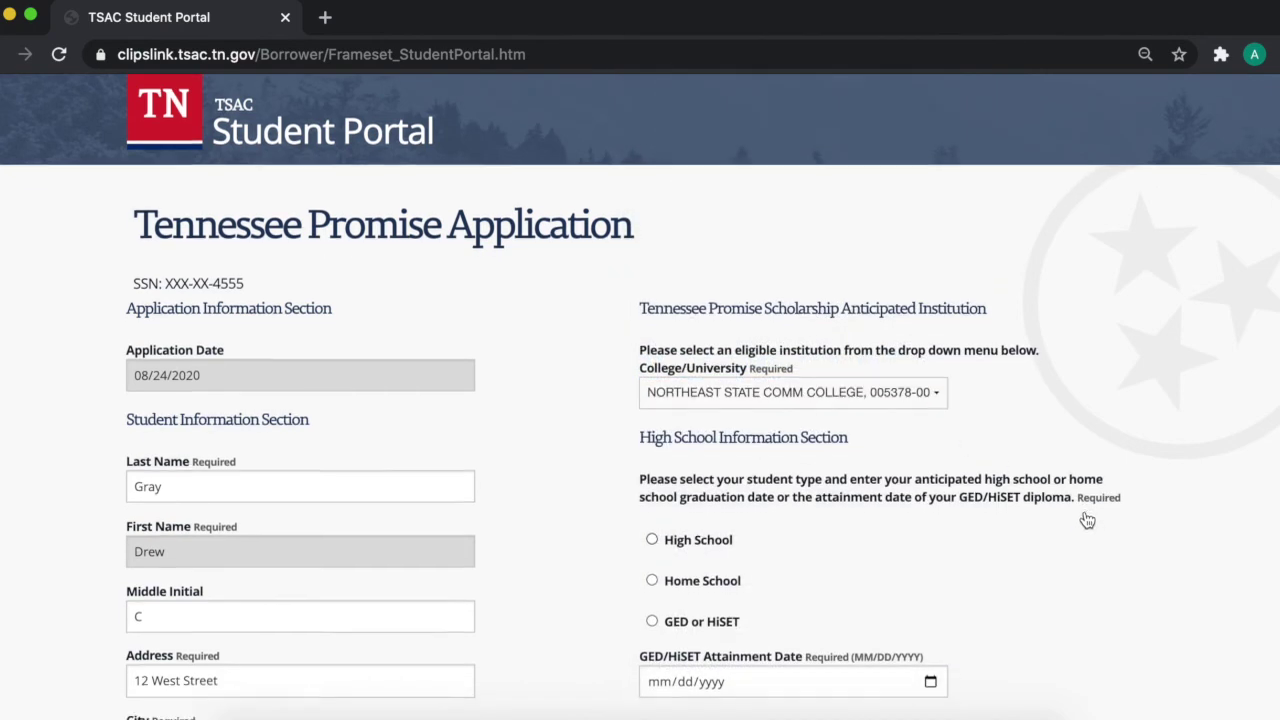
pyautogui.scroll(-2, 1087, 520)
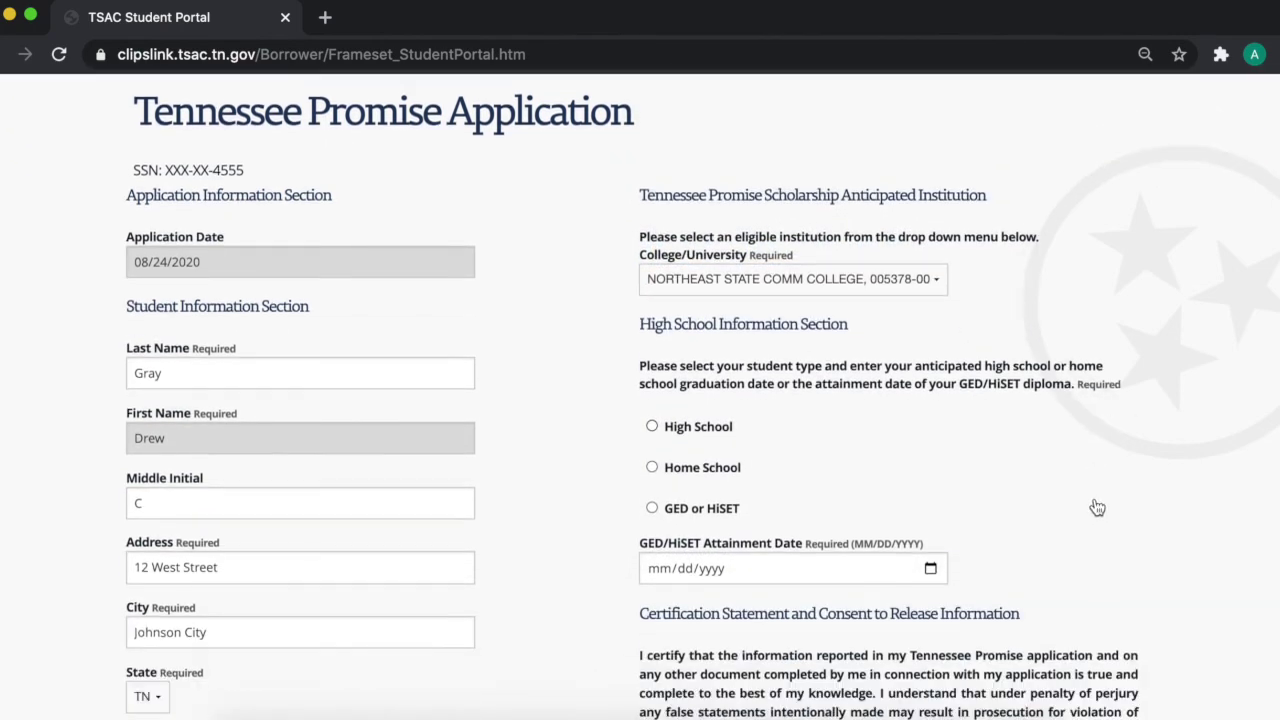
# Step: Set the student type to High School and choose TENNESSEE HIGH SCHOOL, 430180 as the school
pyautogui.click(677, 428)
pyautogui.scroll(-3, 915, 505)
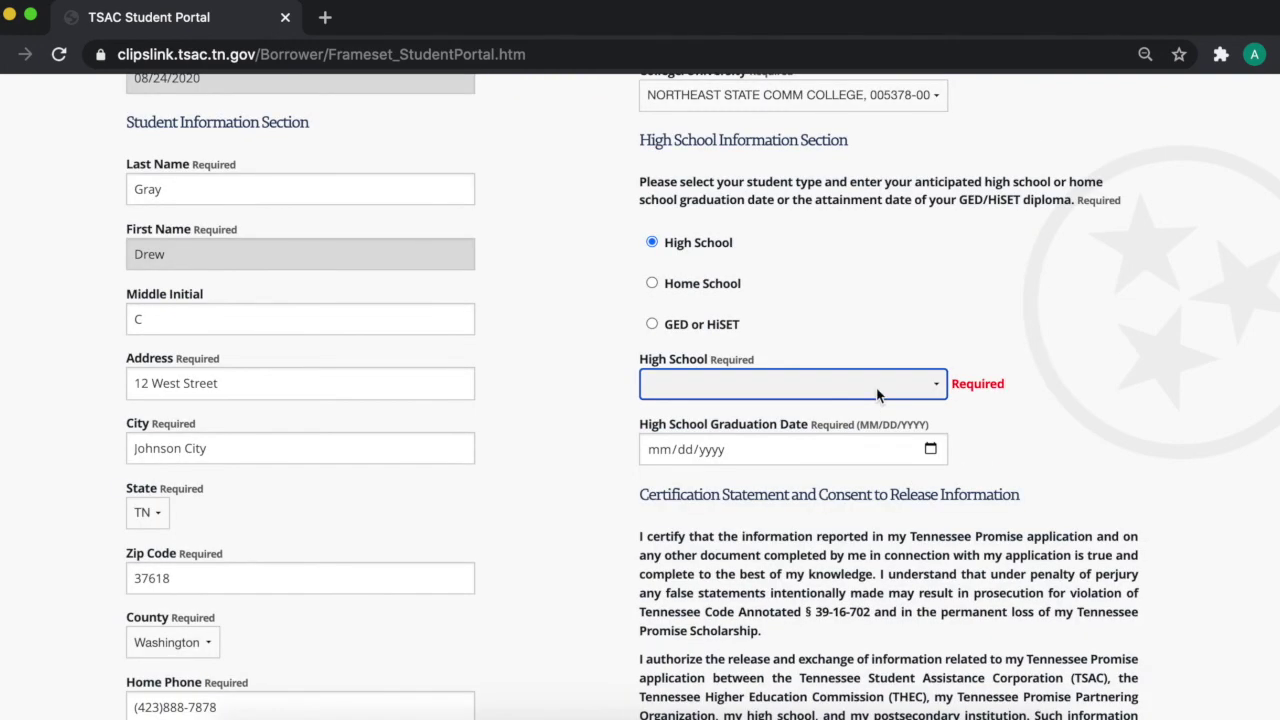
pyautogui.click(878, 386)
pyautogui.scroll(-2, 930, 505)
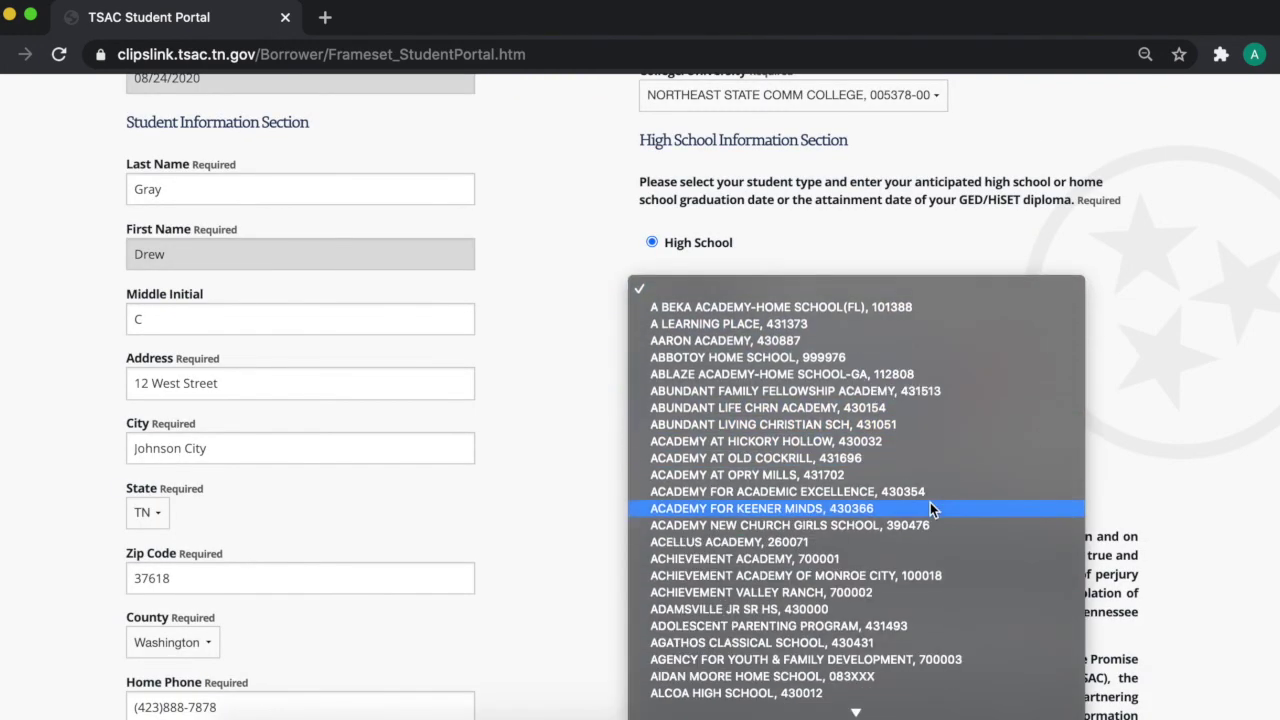
pyautogui.press('t')
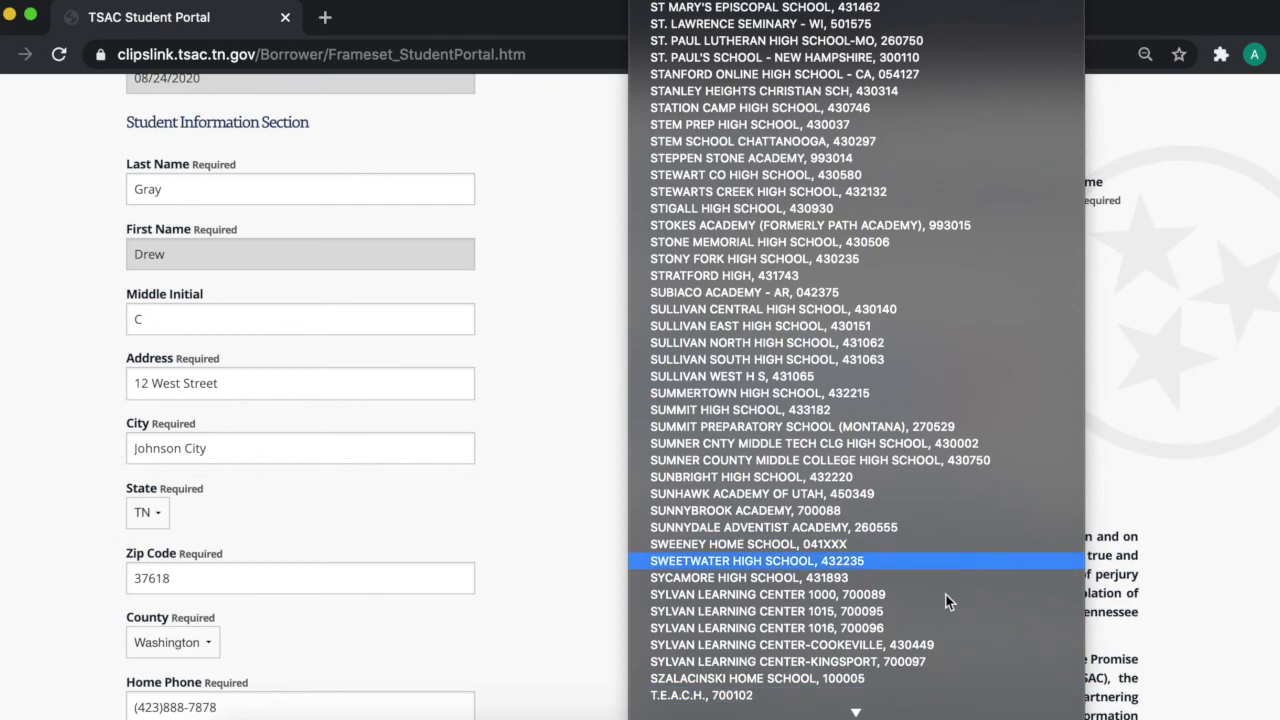
pyautogui.scroll(-2, 949, 650)
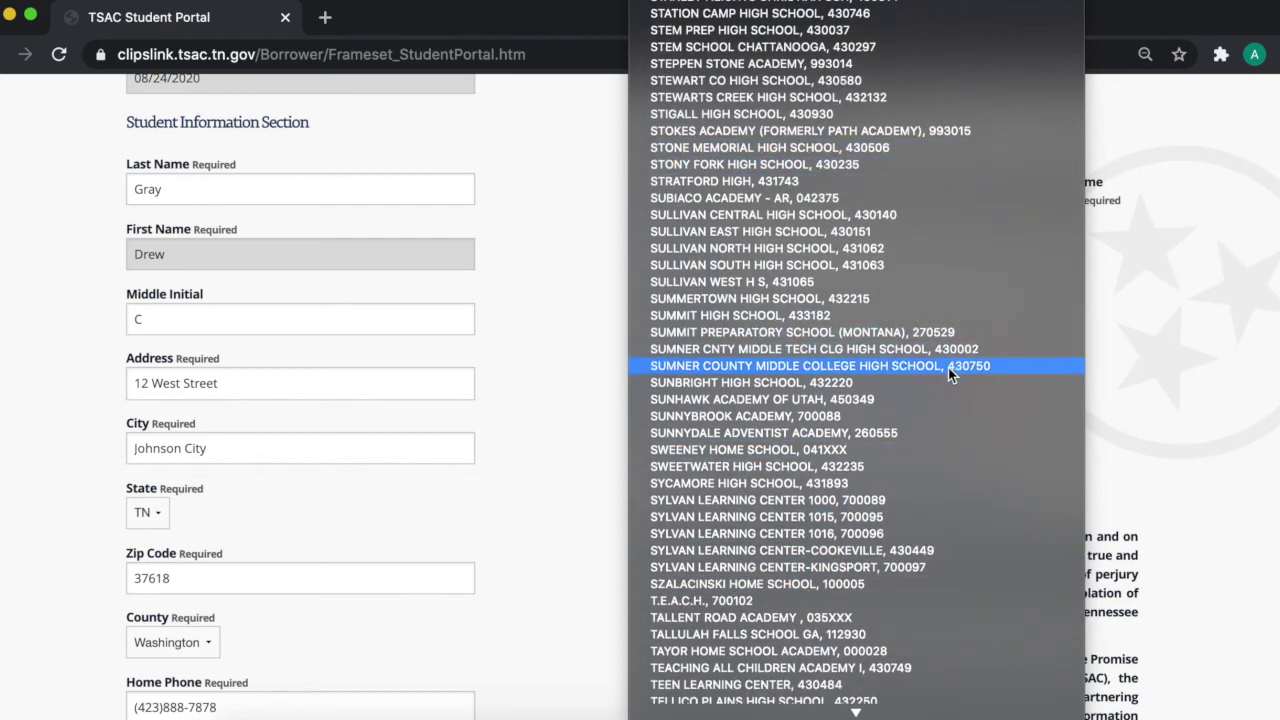
pyautogui.scroll(-2, 948, 367)
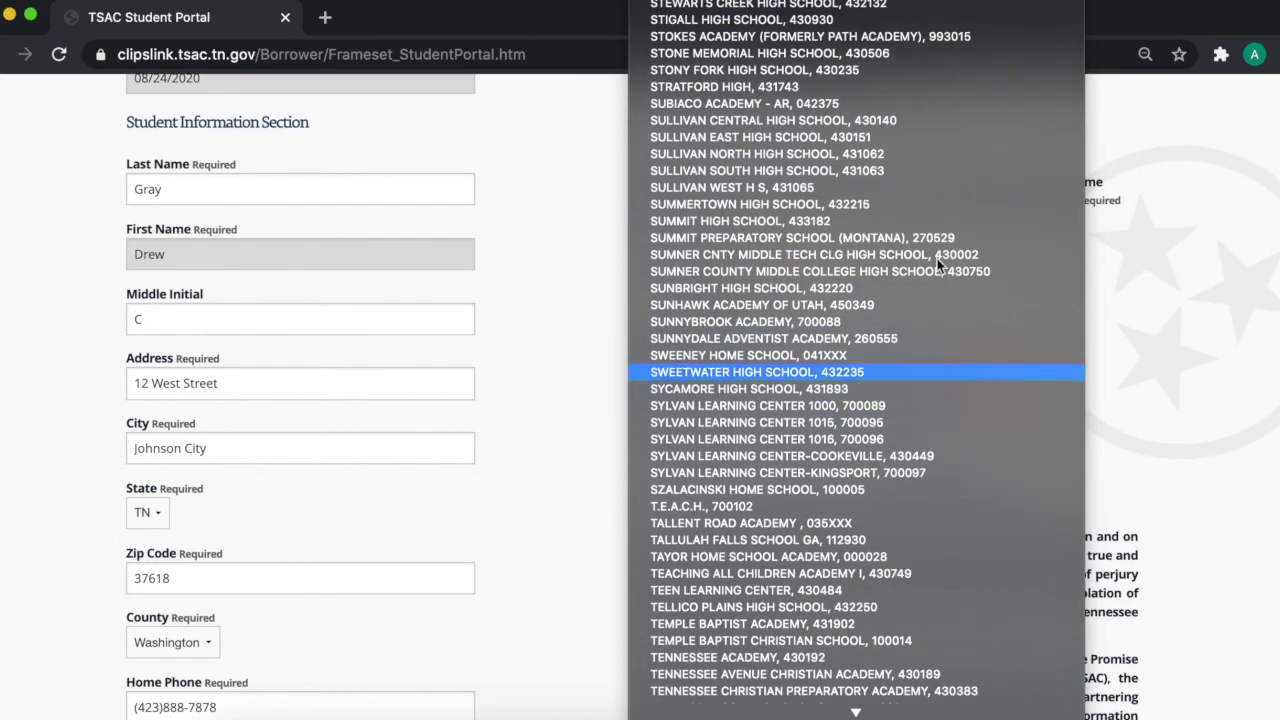
pyautogui.scroll(3, 852, 101)
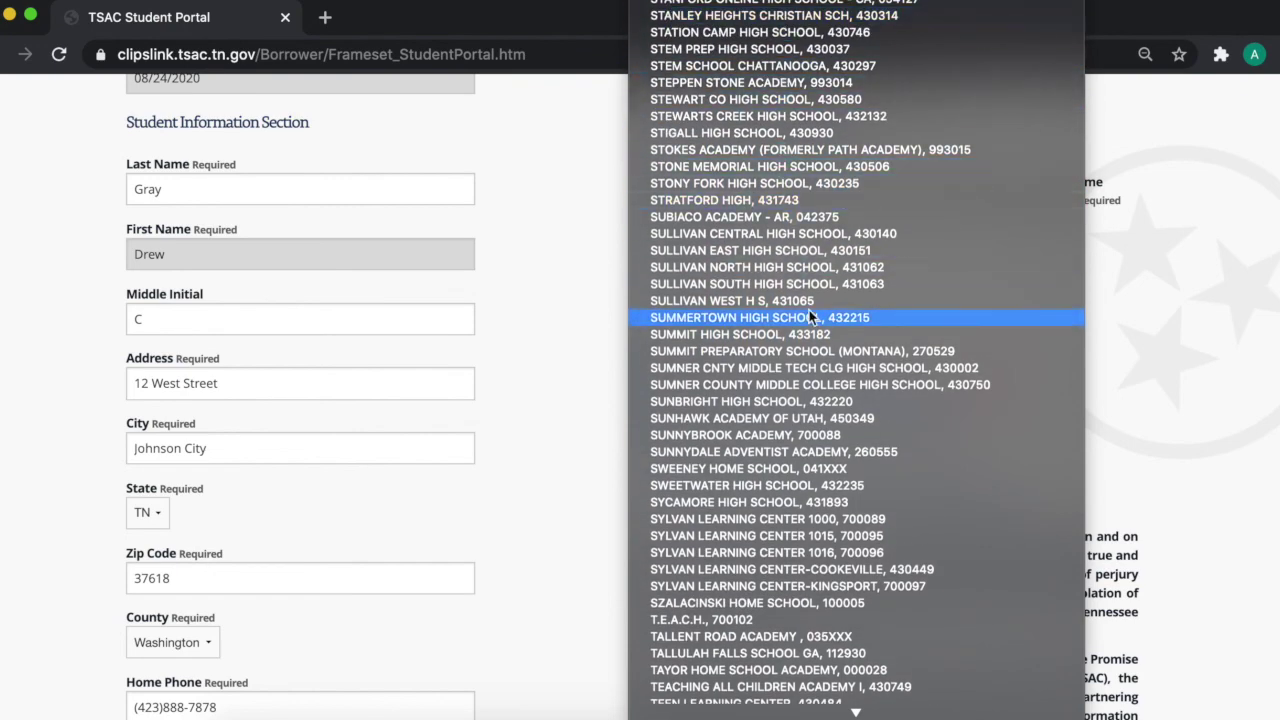
pyautogui.scroll(-2, 896, 332)
pyautogui.scroll(1, 880, 77)
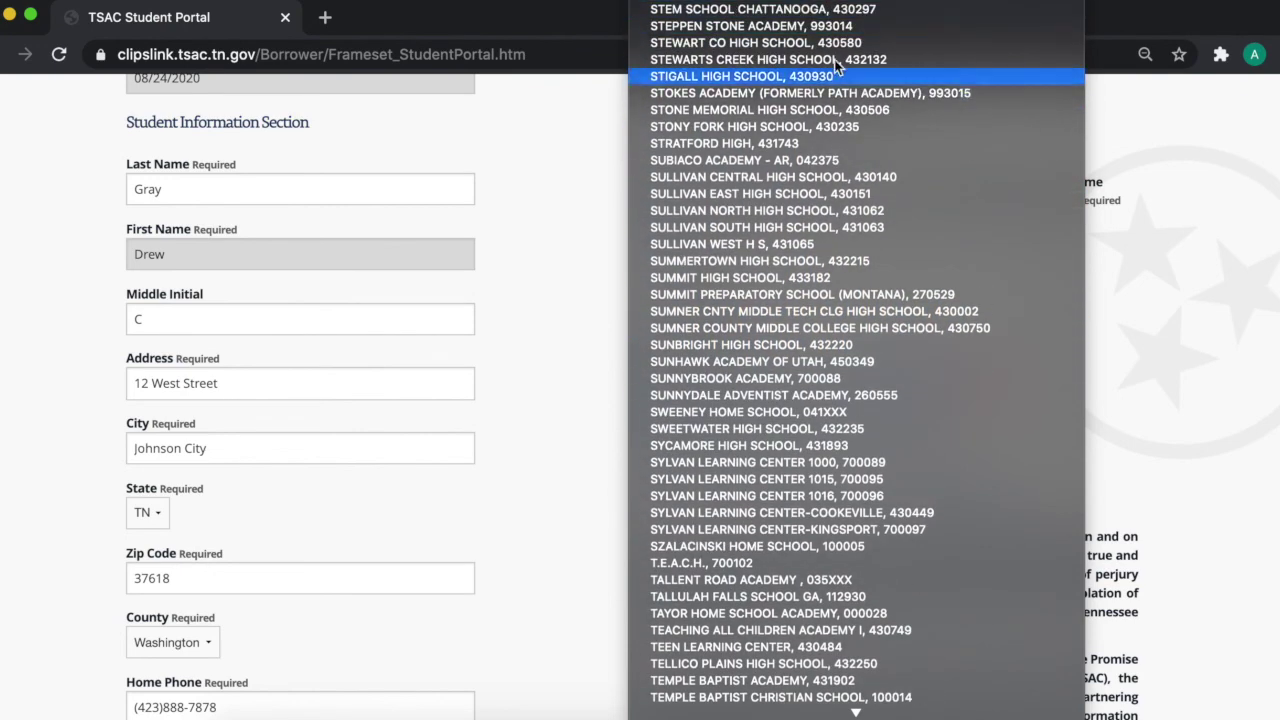
pyautogui.scroll(-6, 915, 348)
pyautogui.scroll(-1, 922, 350)
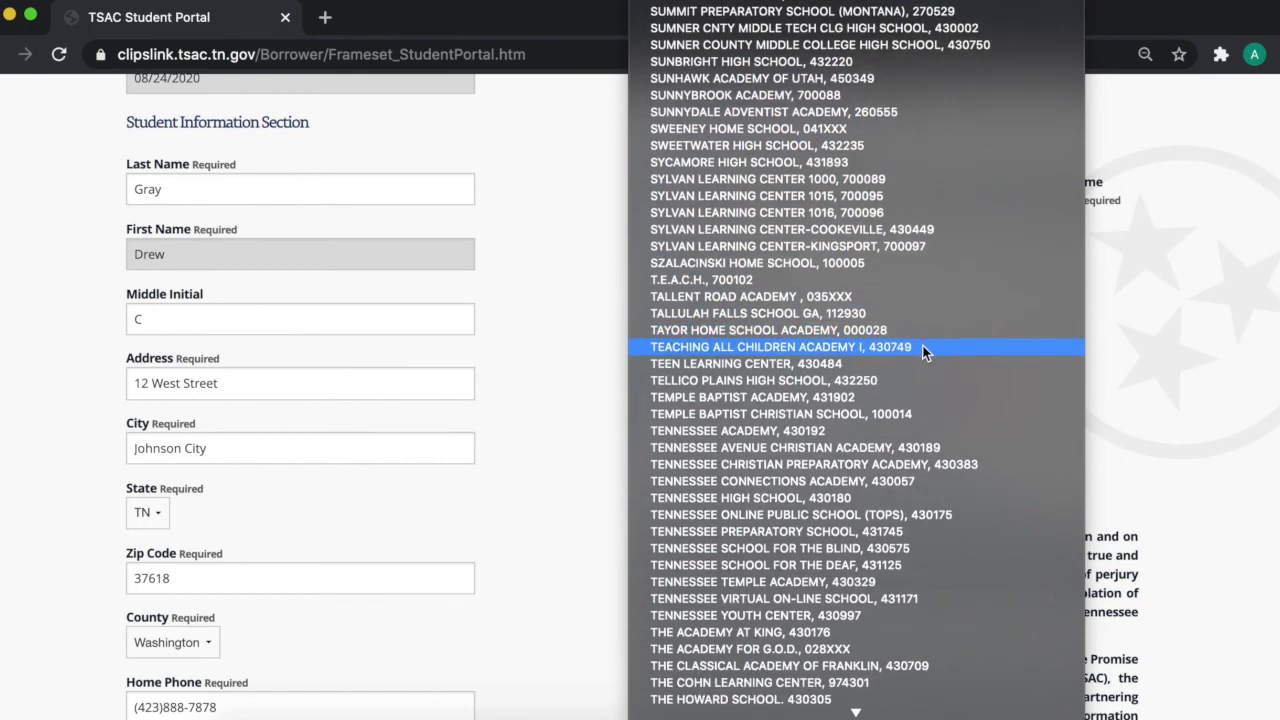
pyautogui.click(825, 505)
pyautogui.scroll(-1, 1010, 505)
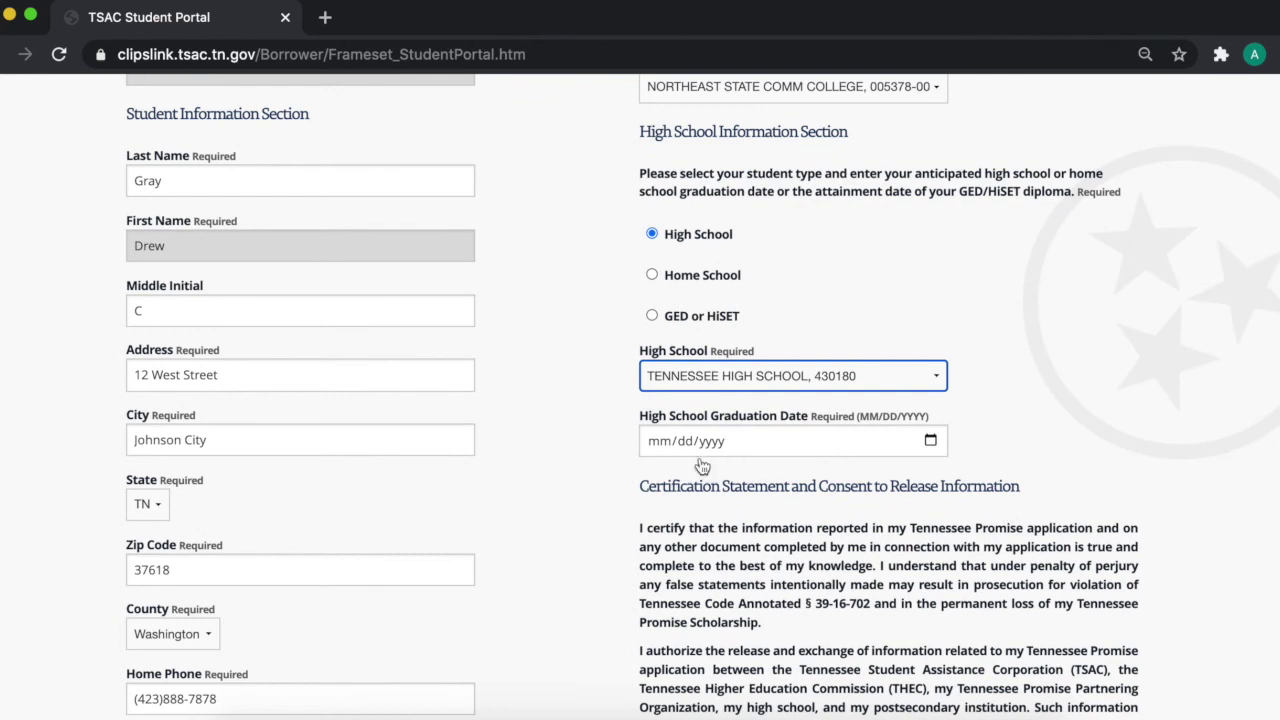
# Step: Enter 05/25/2021 as the high school graduation date
pyautogui.click(665, 445)
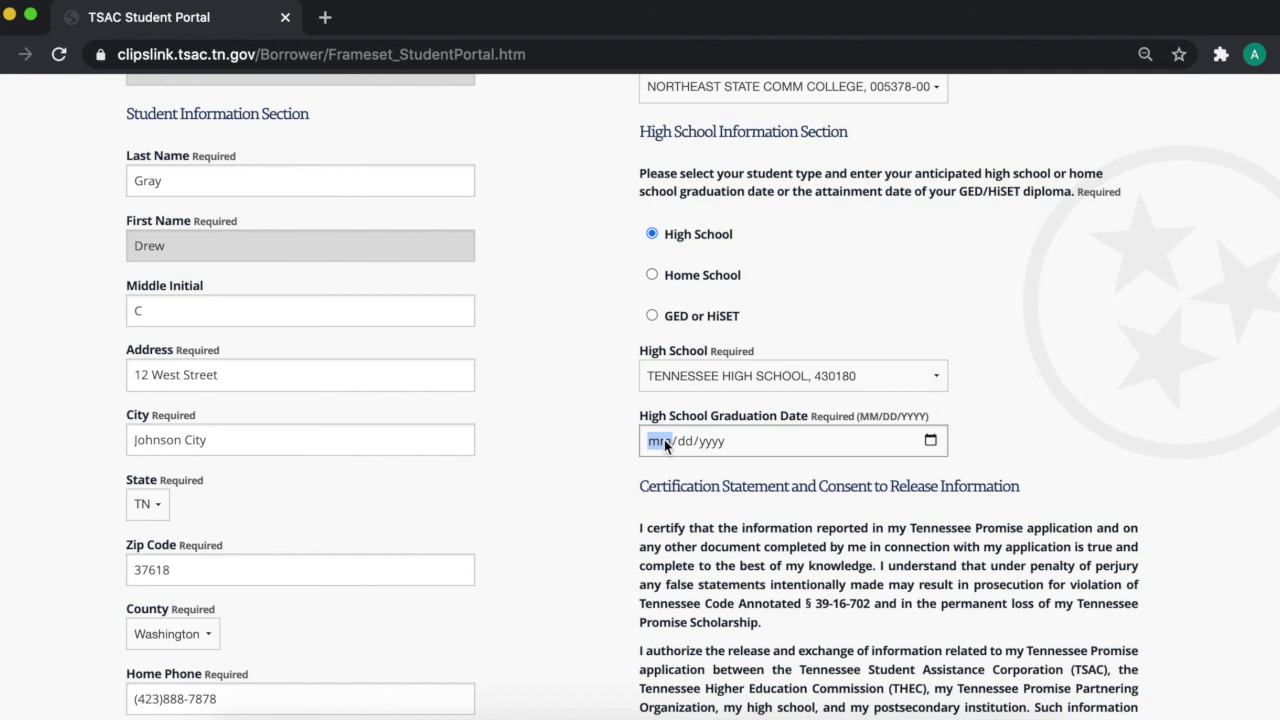
pyautogui.write('05/25/2021')
pyautogui.click(708, 561)
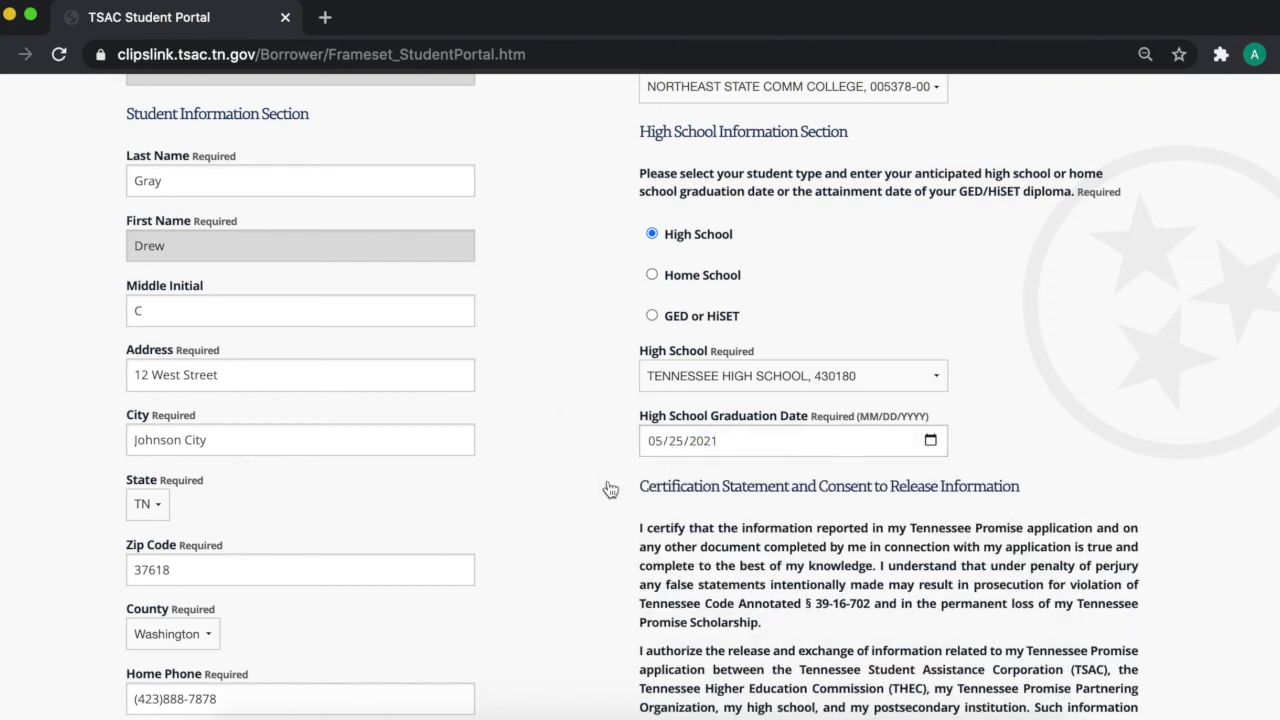
pyautogui.scroll(-10, 931, 453)
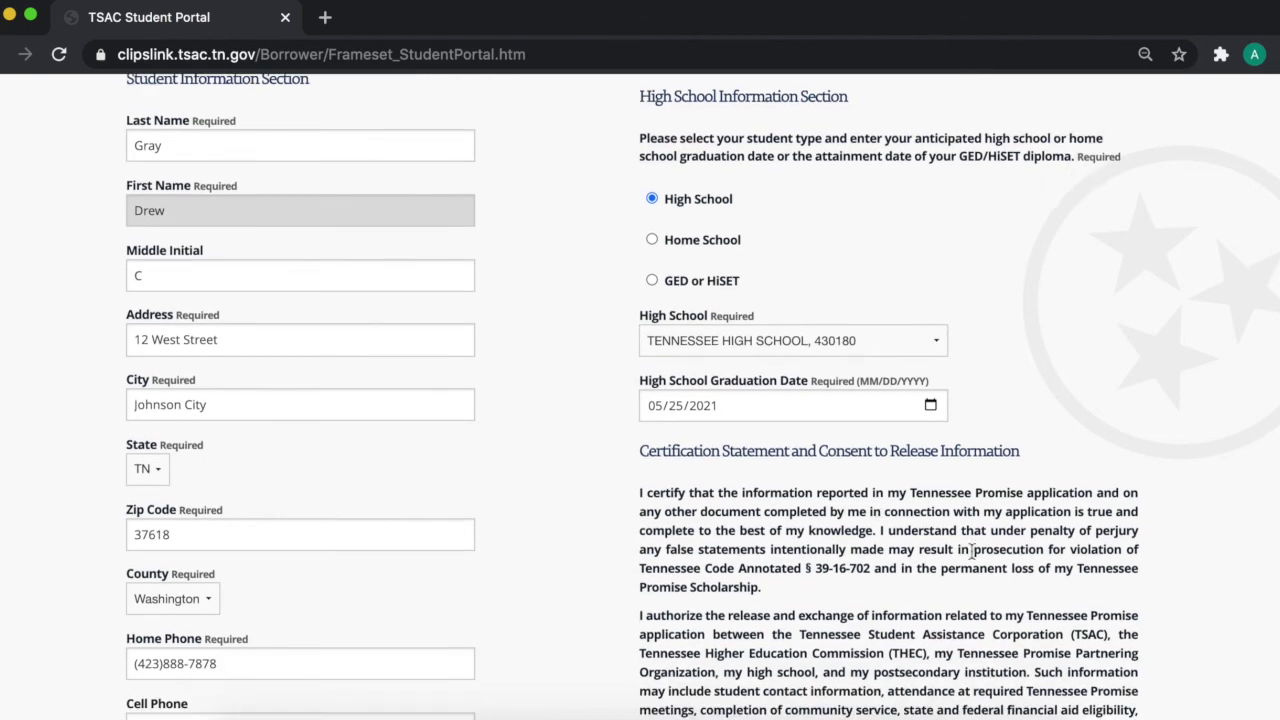
# Step: Fill in the flagged parent phone number field and submit the application
pyautogui.click(853, 240)
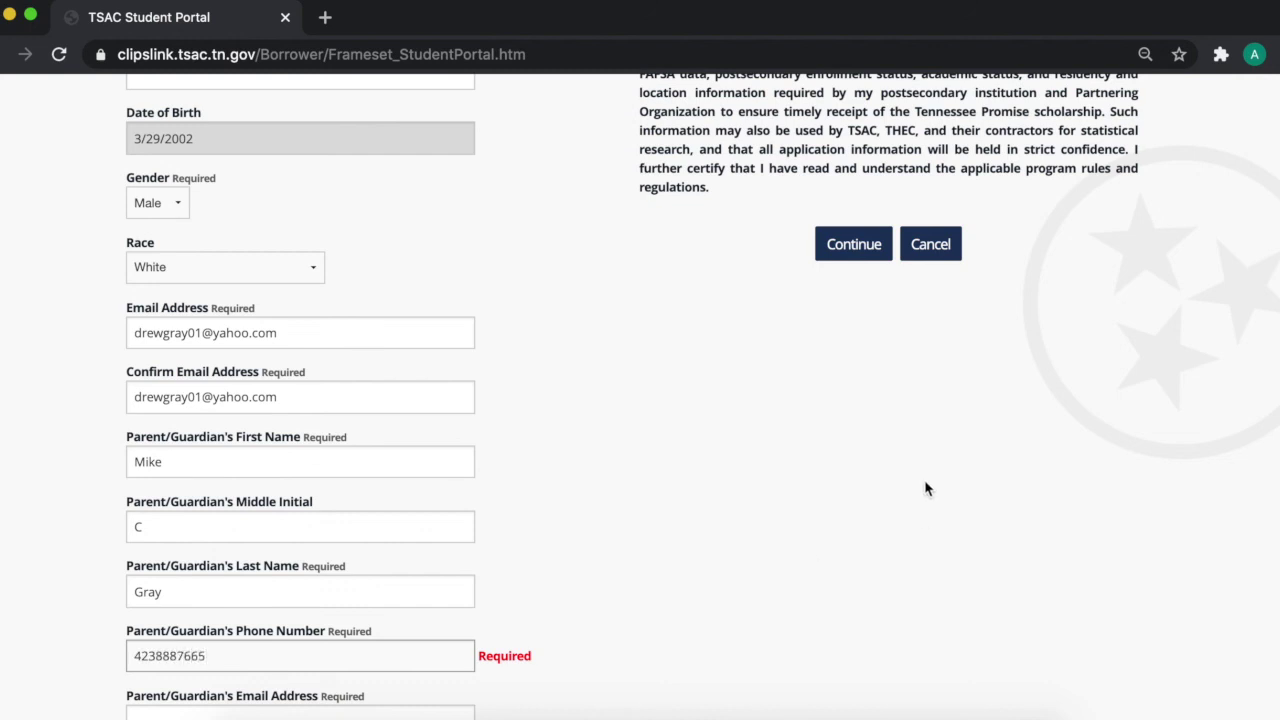
pyautogui.click(854, 245)
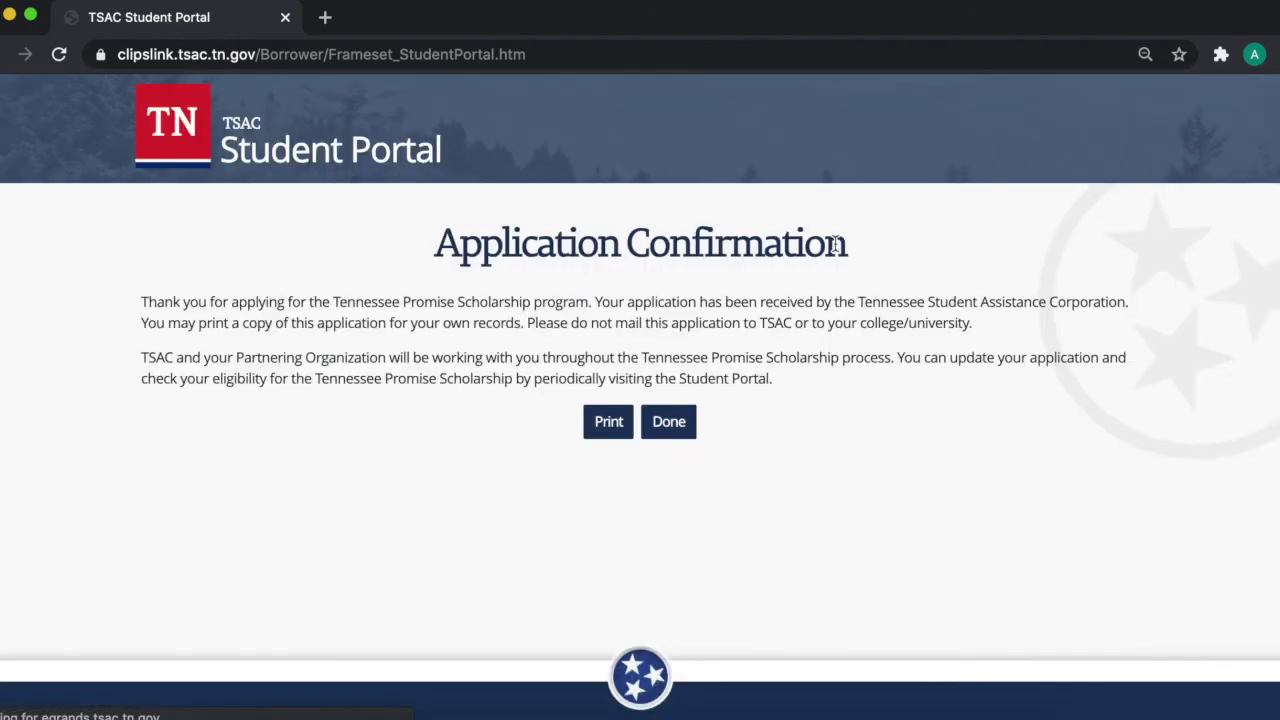